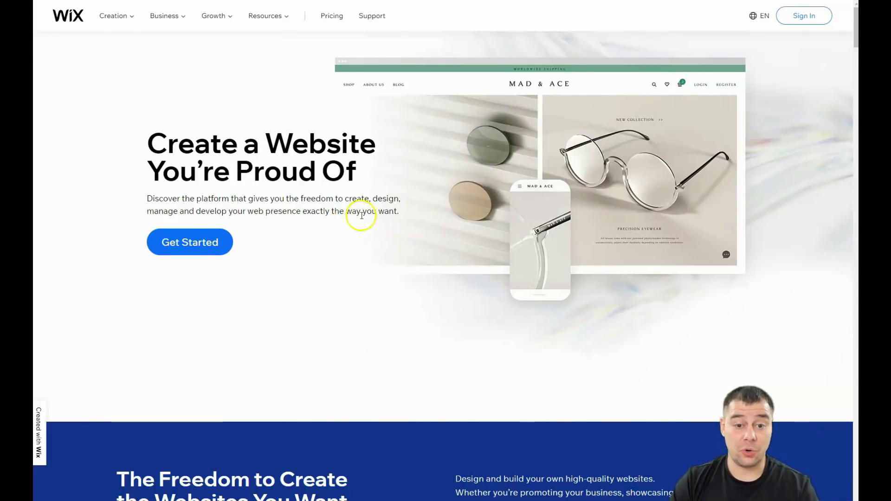
Review the Wix homepage, from the website creation introduction and template samples through the FAQ and blog section
{"action": "scroll", "coordinate": [360, 216], "scroll_direction": "down", "scroll_amount": 3}
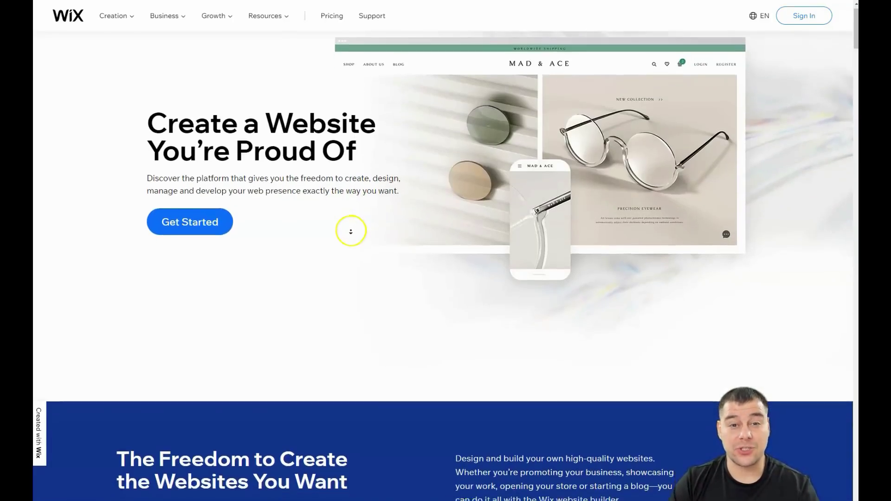
{"action": "scroll", "coordinate": [351, 232], "scroll_direction": "down", "scroll_amount": 4}
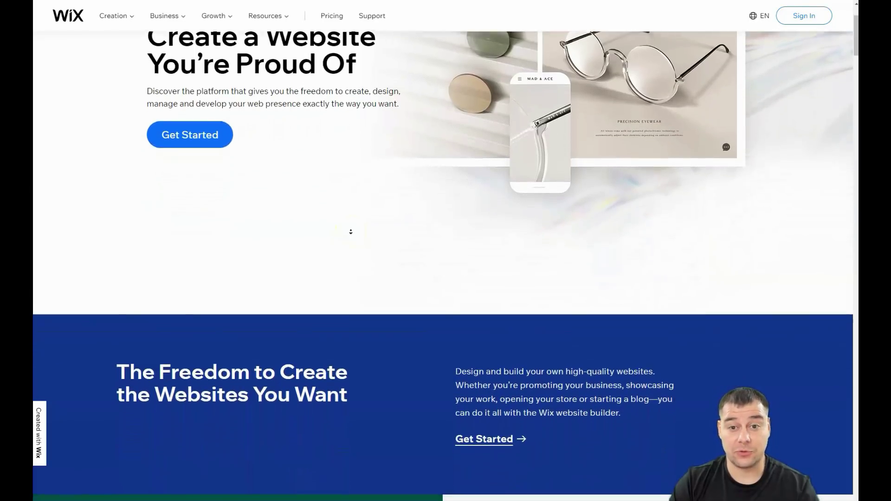
{"action": "scroll", "coordinate": [350, 232], "scroll_direction": "down", "scroll_amount": 4}
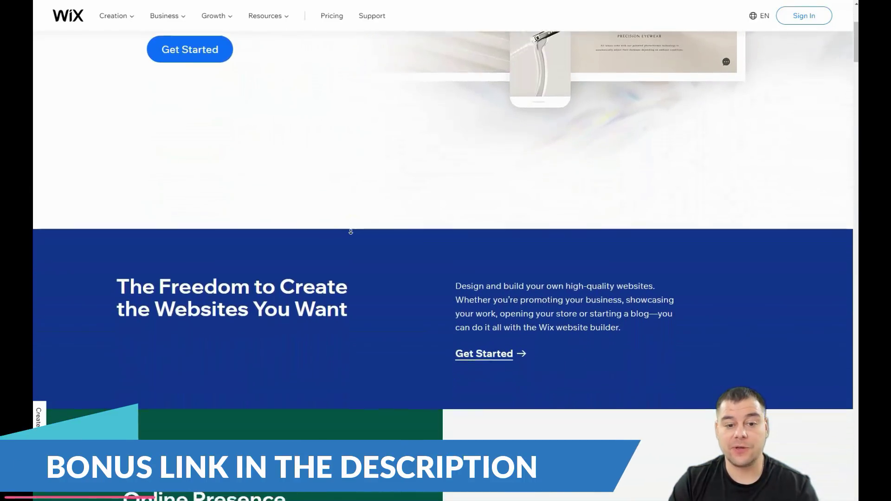
{"action": "scroll", "coordinate": [351, 231], "scroll_direction": "down", "scroll_amount": 4}
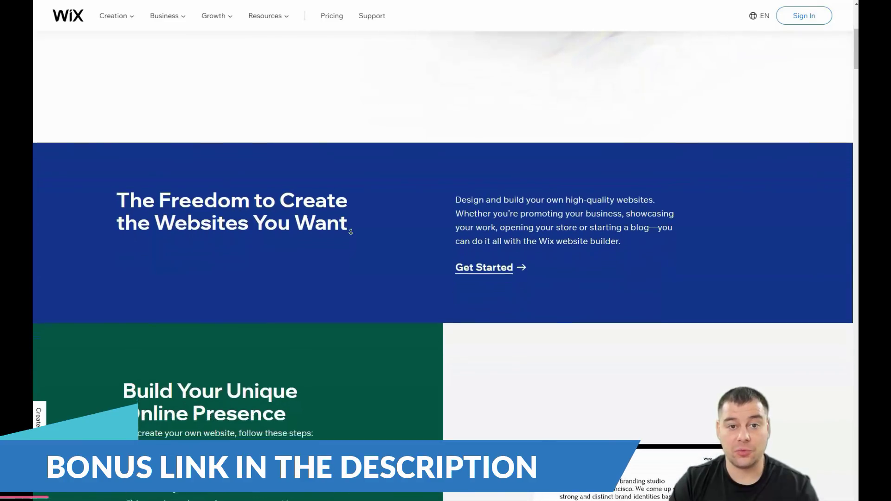
{"action": "scroll", "coordinate": [351, 234], "scroll_direction": "down", "scroll_amount": 5}
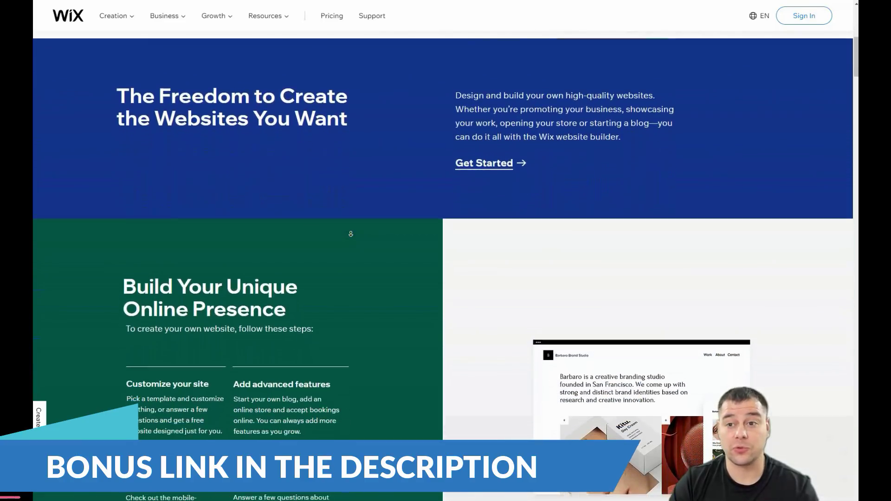
{"action": "scroll", "coordinate": [351, 234], "scroll_direction": "down", "scroll_amount": 5}
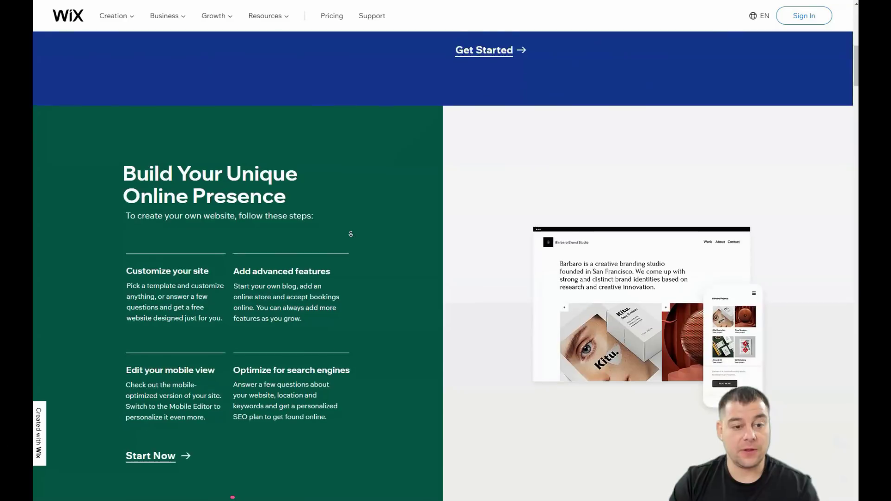
{"action": "scroll", "coordinate": [351, 234], "scroll_direction": "down", "scroll_amount": 5}
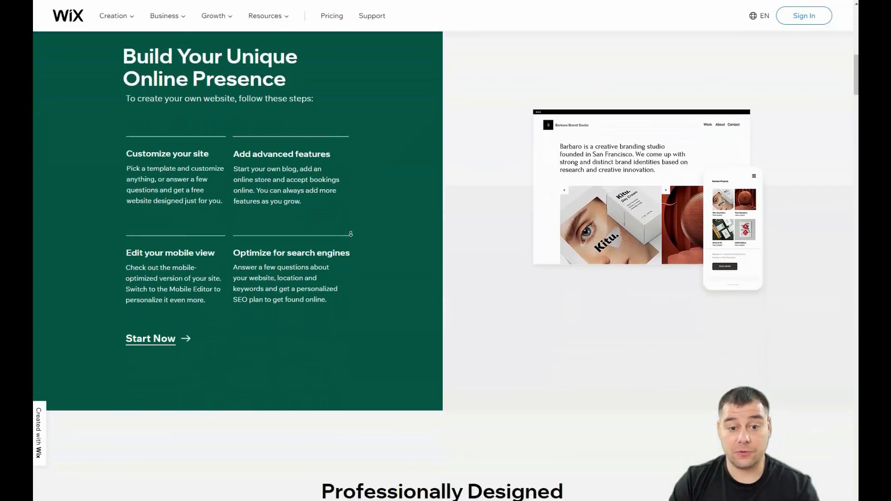
{"action": "scroll", "coordinate": [351, 234], "scroll_direction": "down", "scroll_amount": 5}
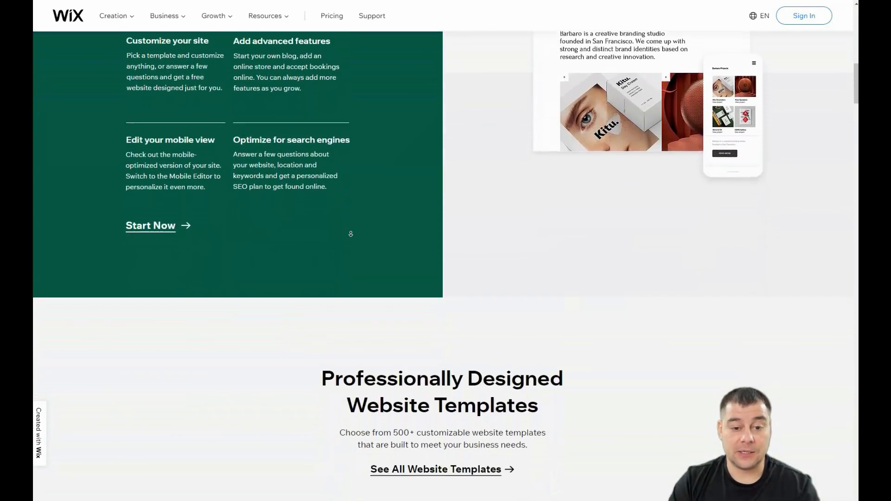
{"action": "scroll", "coordinate": [351, 234], "scroll_direction": "down", "scroll_amount": 5}
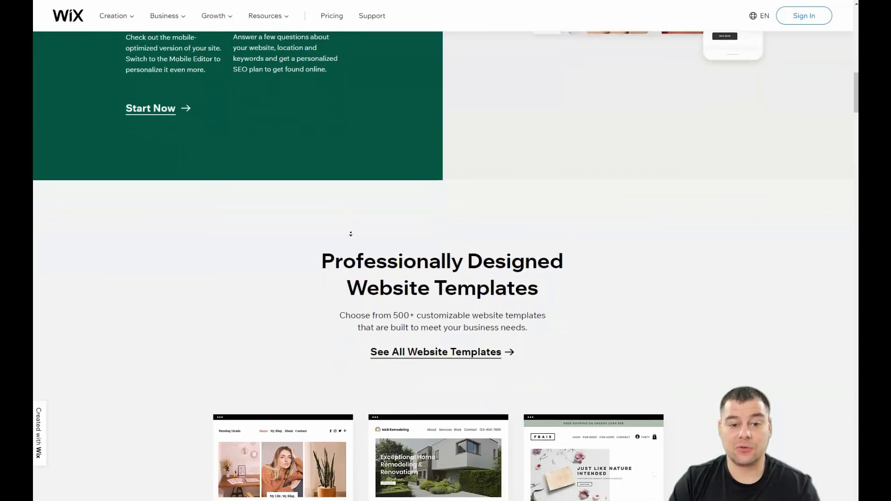
{"action": "scroll", "coordinate": [351, 234], "scroll_direction": "down", "scroll_amount": 5}
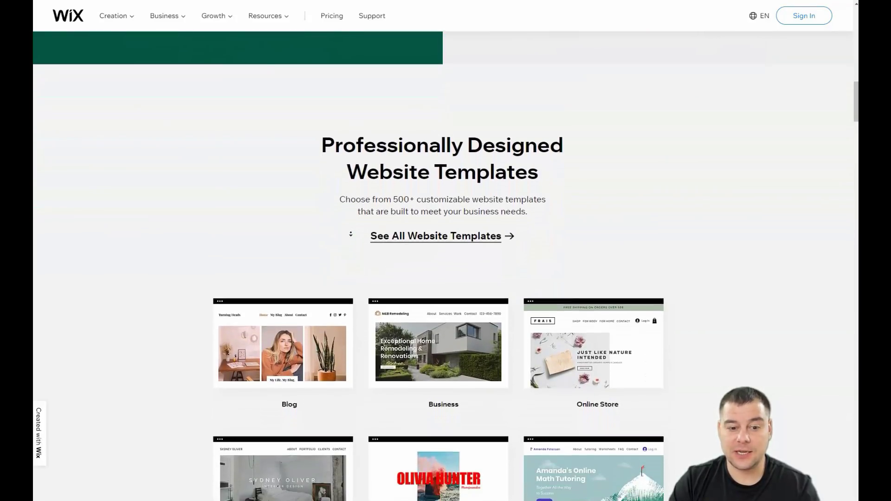
{"action": "scroll", "coordinate": [351, 237], "scroll_direction": "down", "scroll_amount": 8}
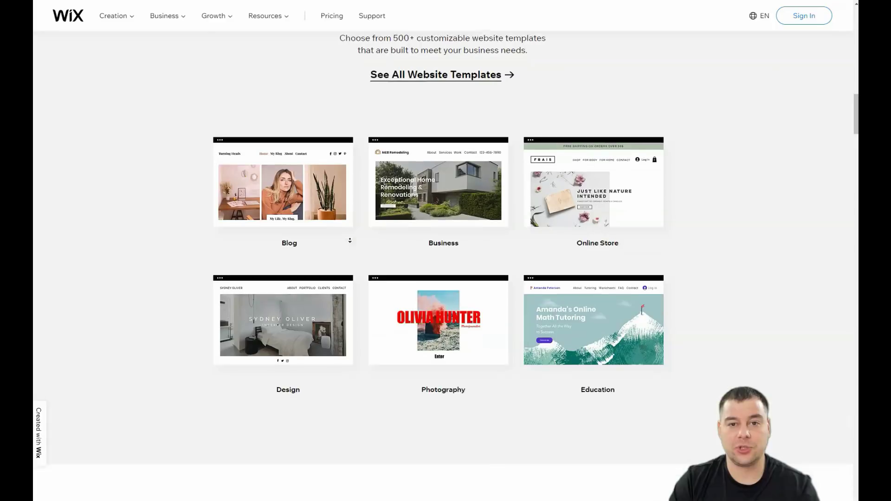
{"action": "scroll", "coordinate": [350, 240], "scroll_direction": "down", "scroll_amount": 10}
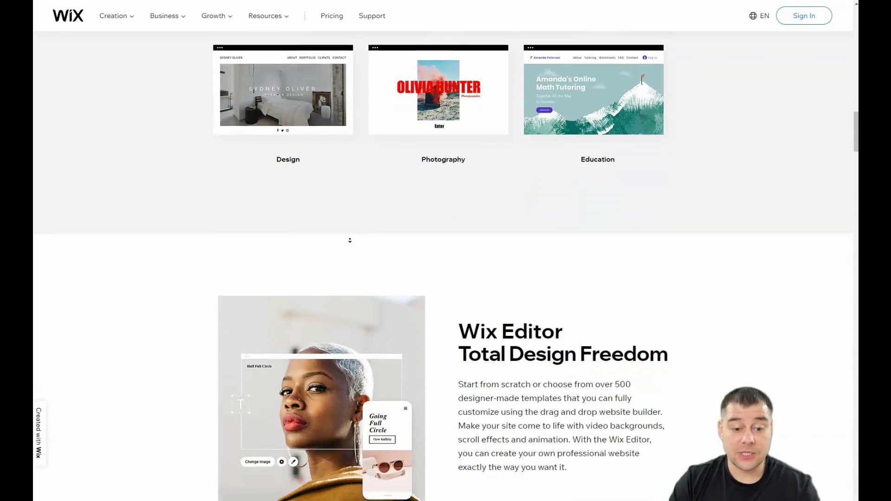
{"action": "scroll", "coordinate": [350, 241], "scroll_direction": "down", "scroll_amount": 7}
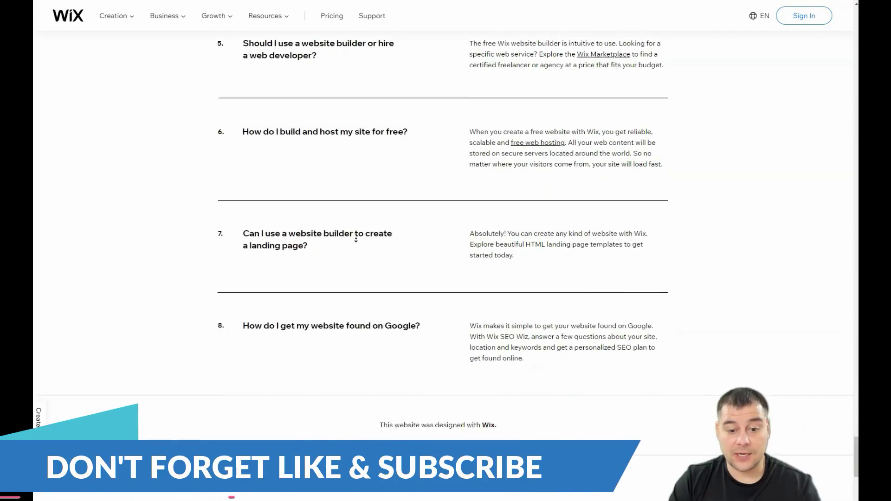
{"action": "middle_click", "coordinate": [366, 217]}
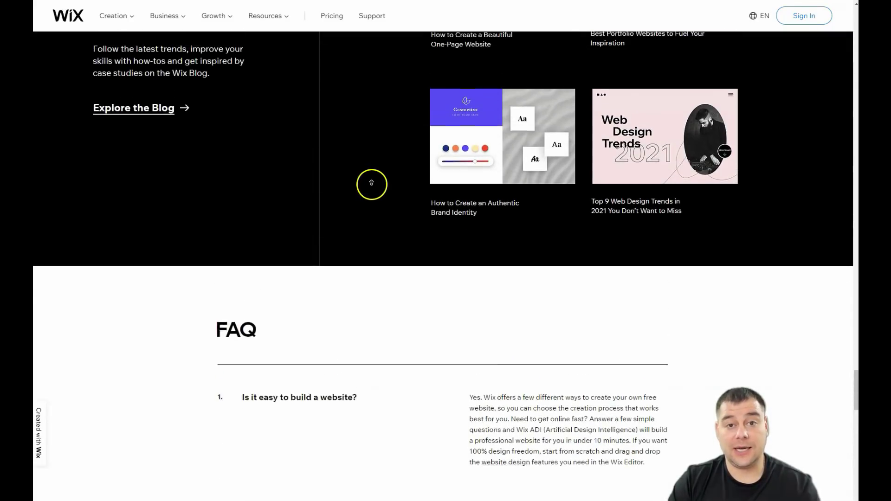
{"action": "left_click", "coordinate": [368, 199]}
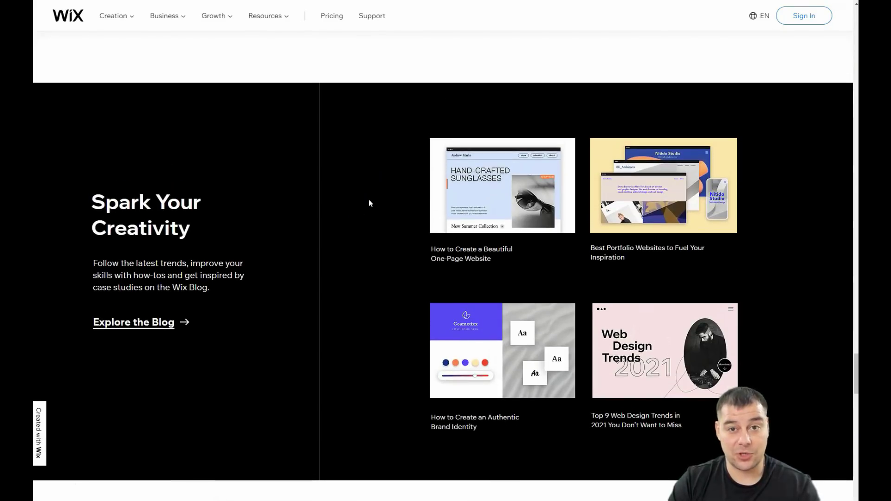
Create a new site of the kind Other and choose to build it in the Editor from a template
{"action": "left_click", "coordinate": [518, 219]}
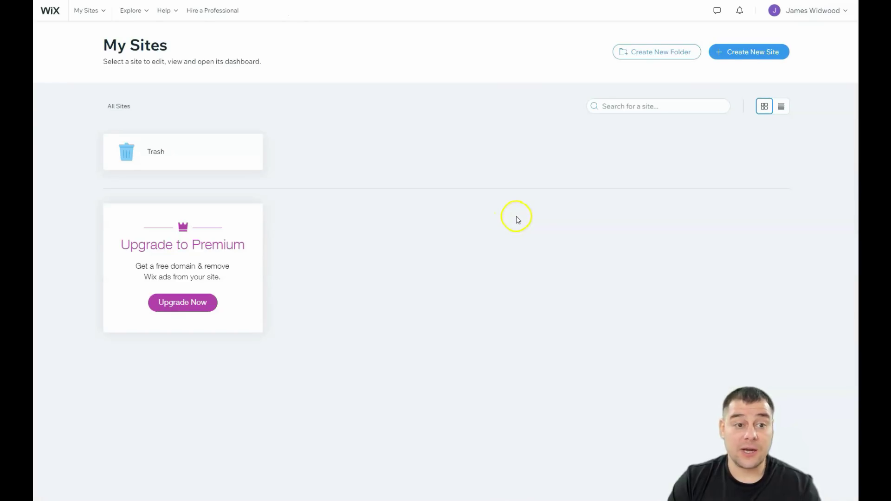
{"action": "left_click", "coordinate": [737, 54]}
{"action": "left_click", "coordinate": [542, 93]}
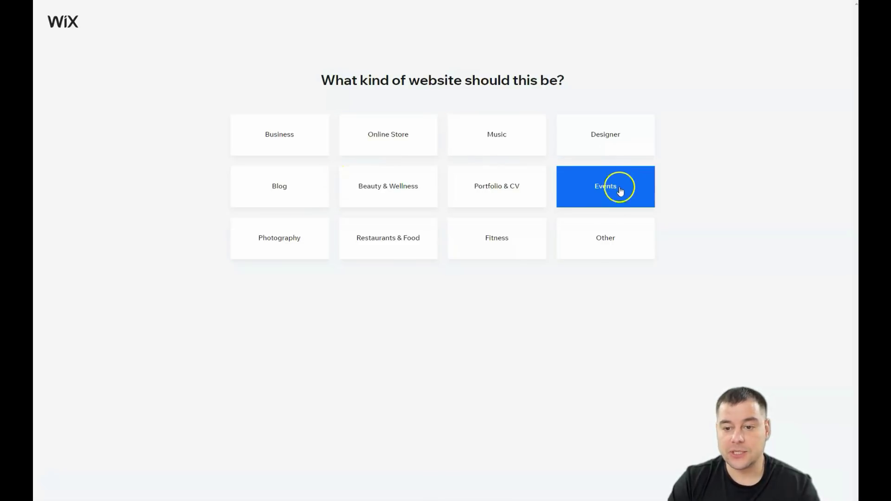
{"action": "left_click", "coordinate": [604, 246]}
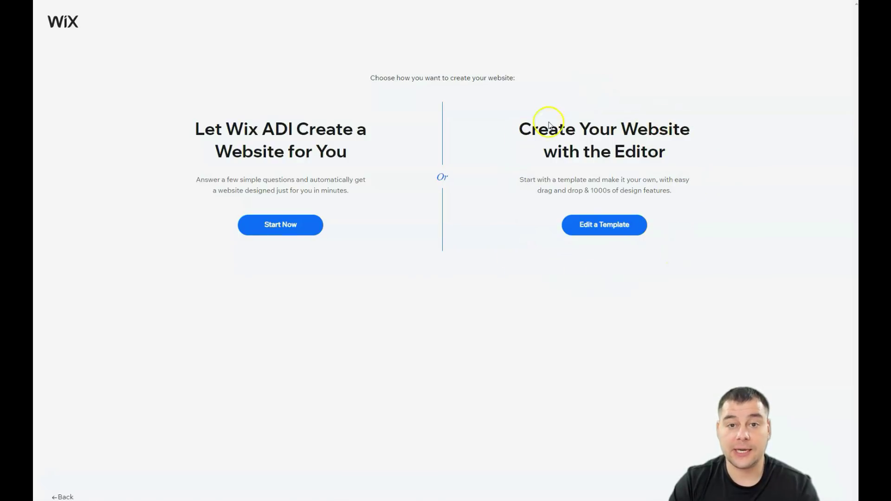
{"action": "left_click", "coordinate": [599, 227]}
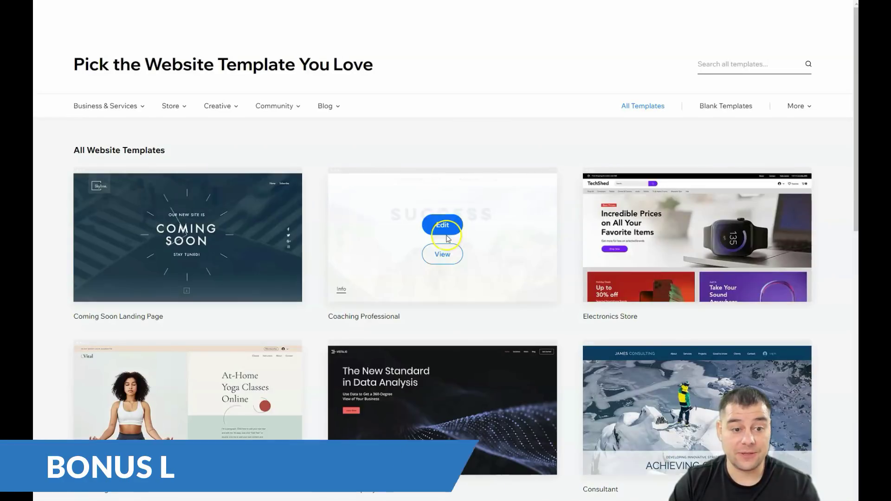
Examine the template gallery and its Business & Services, Store, Creative, Community and Blog categories
{"action": "scroll", "coordinate": [390, 274], "scroll_direction": "down", "scroll_amount": 3}
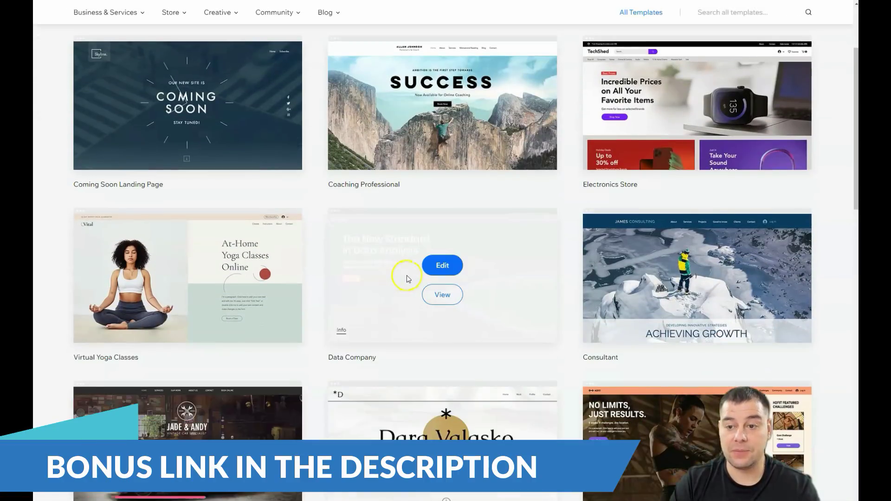
{"action": "scroll", "coordinate": [403, 275], "scroll_direction": "up", "scroll_amount": 3}
{"action": "mouse_move", "coordinate": [137, 106]}
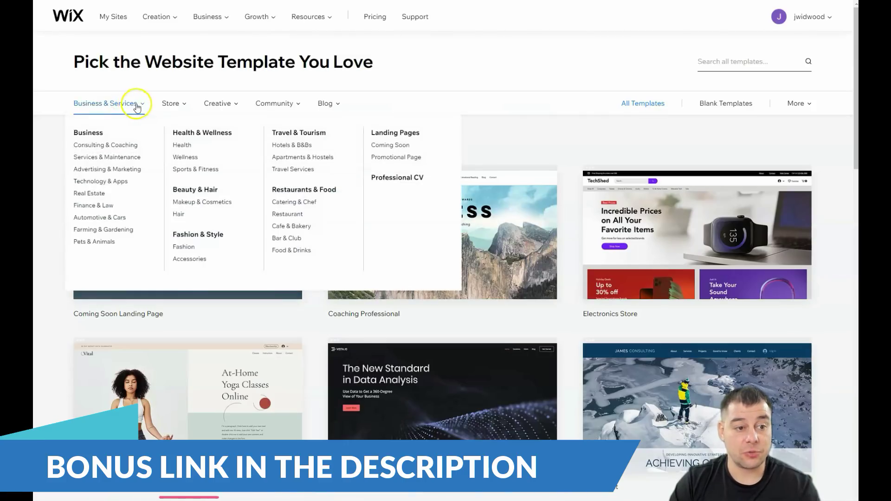
{"action": "mouse_move", "coordinate": [181, 106]}
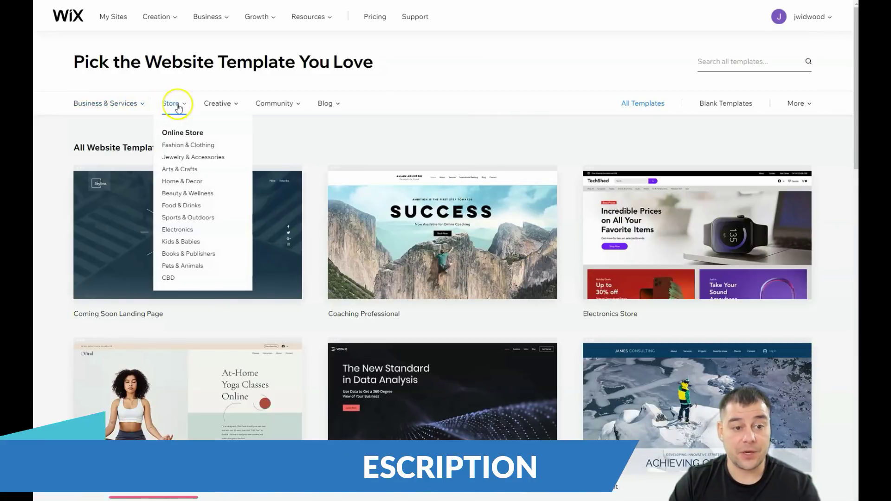
{"action": "mouse_move", "coordinate": [232, 108]}
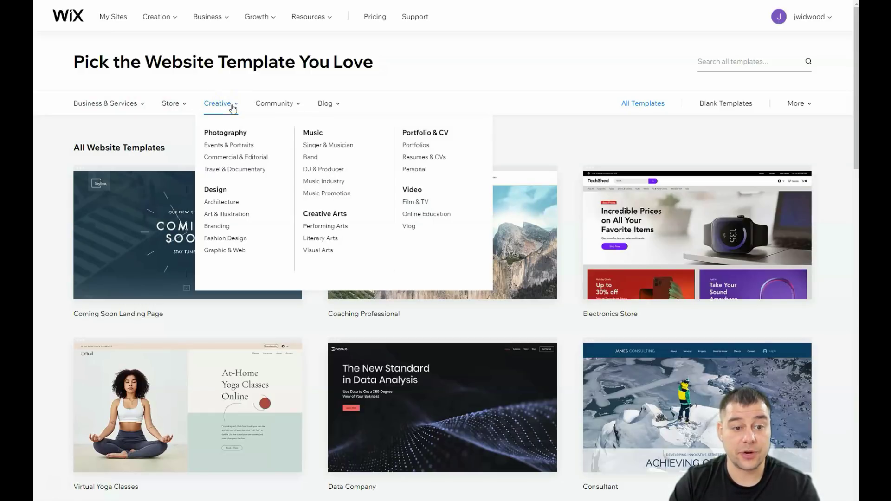
{"action": "mouse_move", "coordinate": [288, 105]}
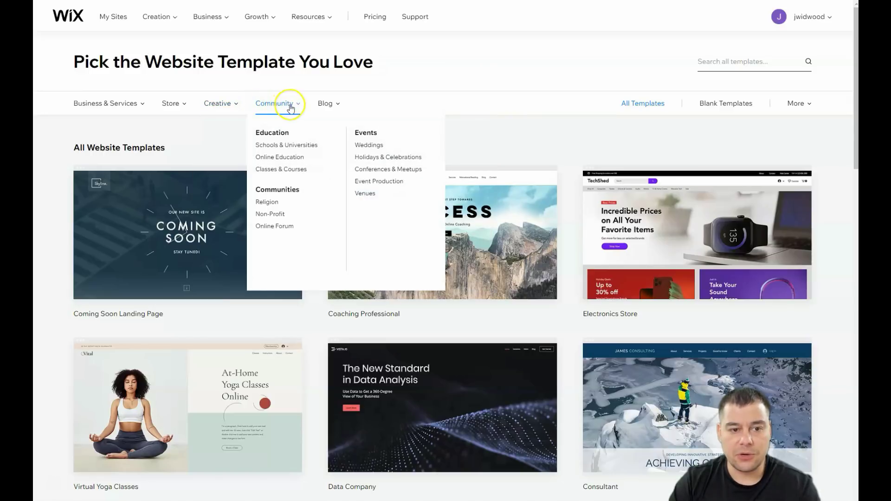
{"action": "mouse_move", "coordinate": [328, 106]}
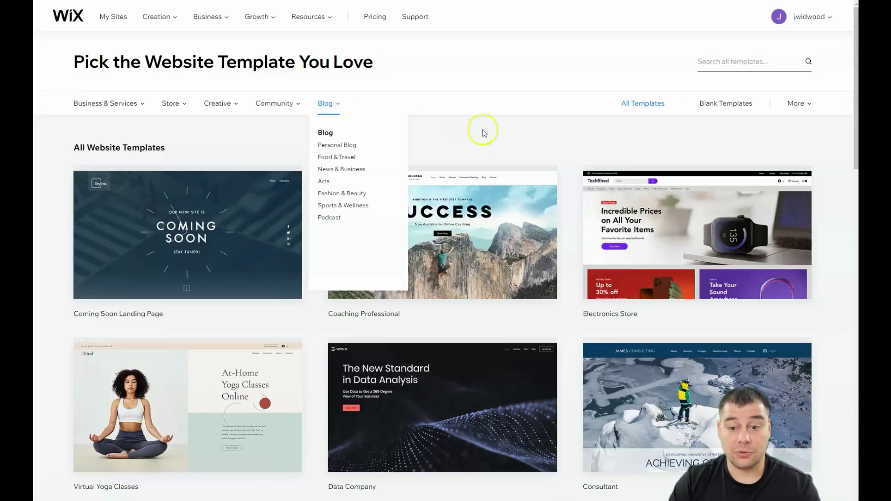
{"action": "mouse_move", "coordinate": [485, 212]}
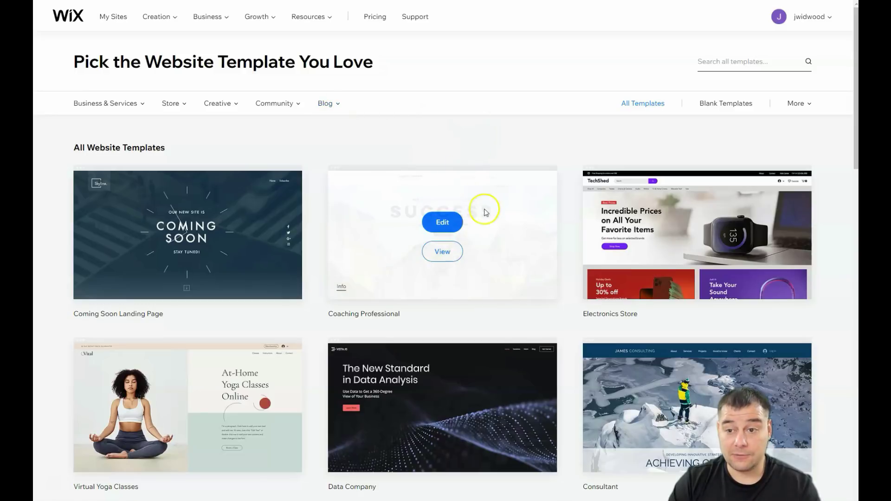
Show the blank website templates and look through the available layouts
{"action": "left_click", "coordinate": [717, 105]}
{"action": "mouse_move", "coordinate": [390, 147]}
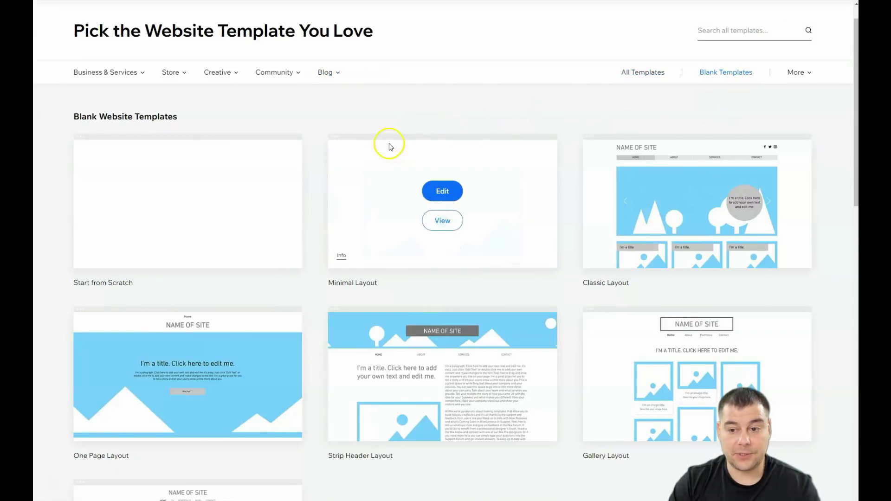
{"action": "mouse_move", "coordinate": [611, 188]}
{"action": "scroll", "coordinate": [613, 189], "scroll_direction": "down", "scroll_amount": 5}
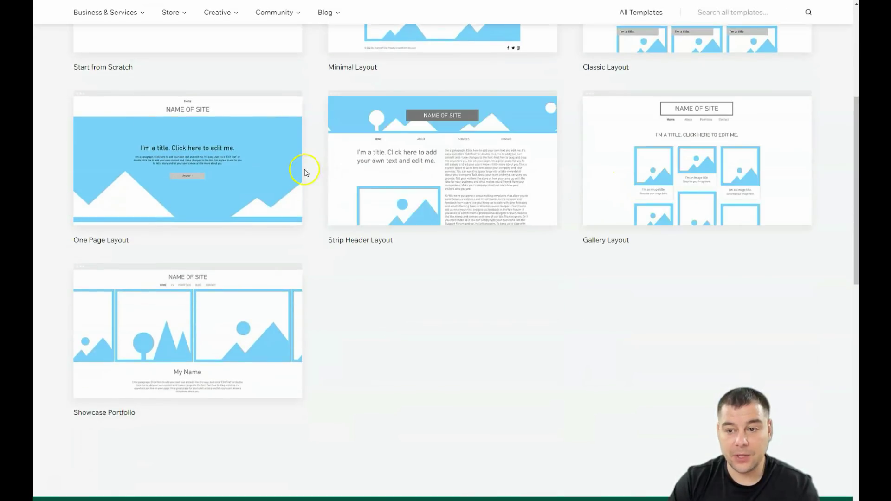
{"action": "mouse_move", "coordinate": [653, 168]}
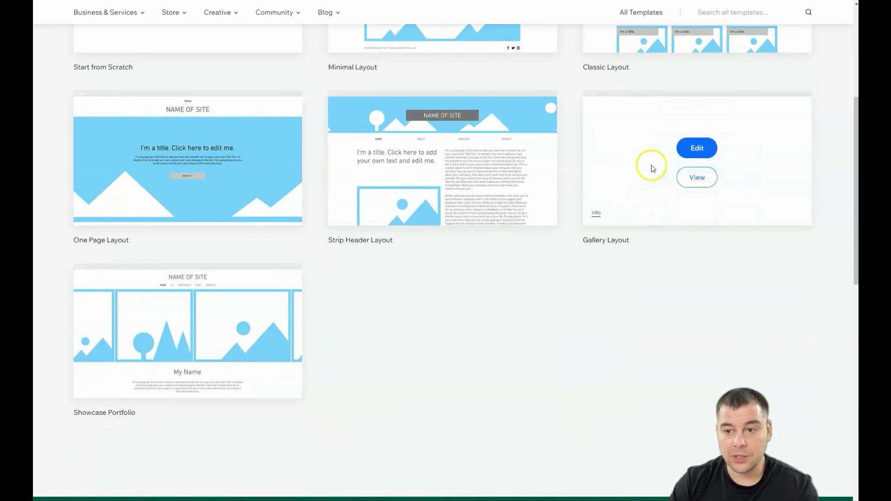
{"action": "scroll", "coordinate": [231, 183], "scroll_direction": "down", "scroll_amount": 3}
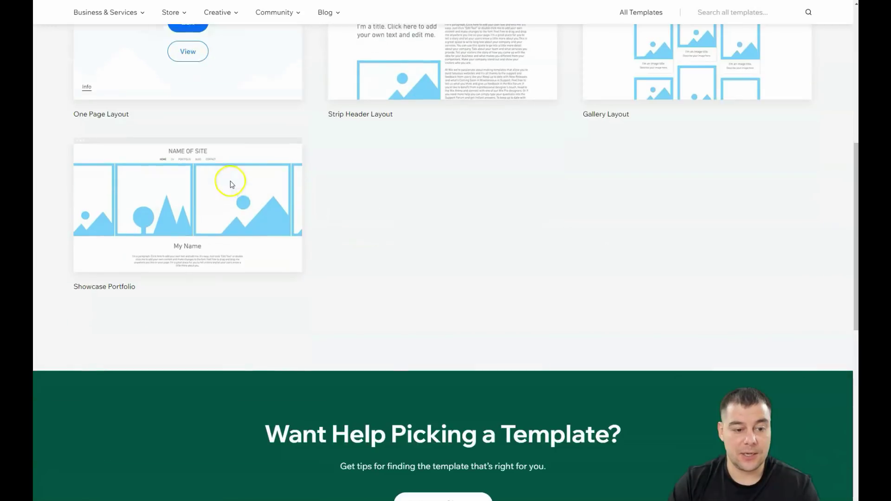
{"action": "scroll", "coordinate": [216, 200], "scroll_direction": "up", "scroll_amount": 5}
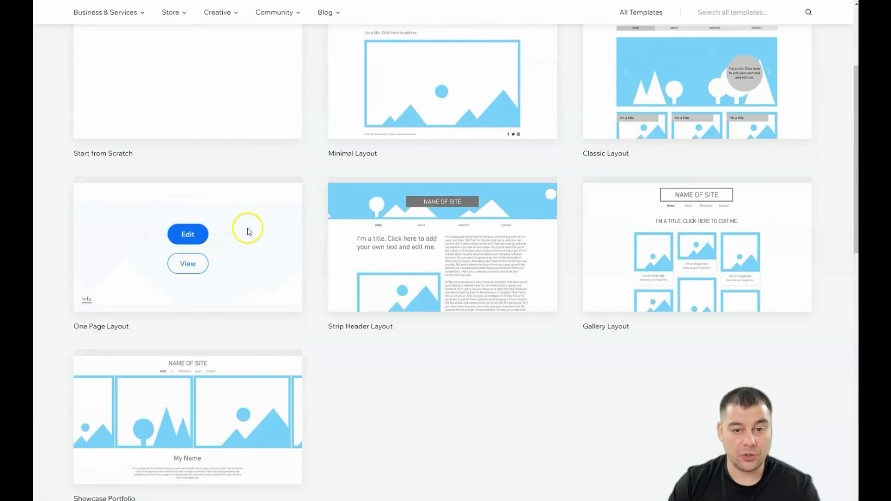
{"action": "scroll", "coordinate": [366, 162], "scroll_direction": "up", "scroll_amount": 2}
{"action": "mouse_move", "coordinate": [421, 178]}
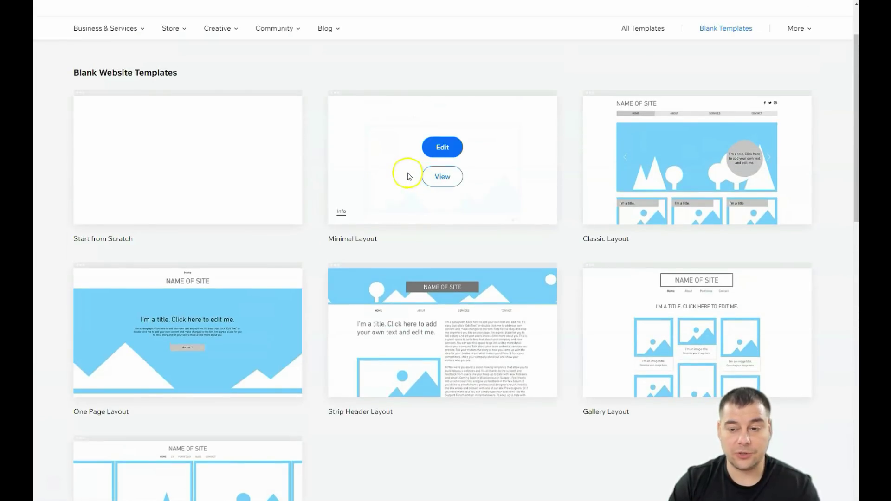
{"action": "scroll", "coordinate": [408, 177], "scroll_direction": "up", "scroll_amount": 2}
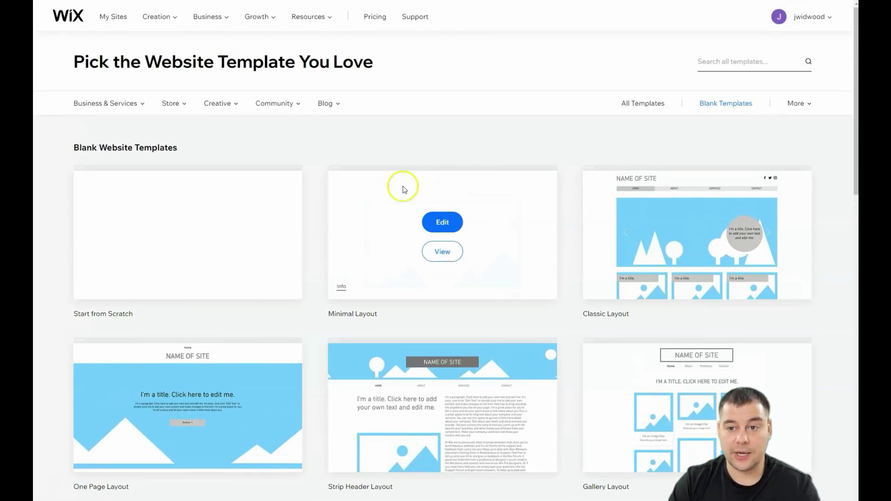
Return to all website templates and look through the designs on the first page
{"action": "left_click", "coordinate": [634, 109]}
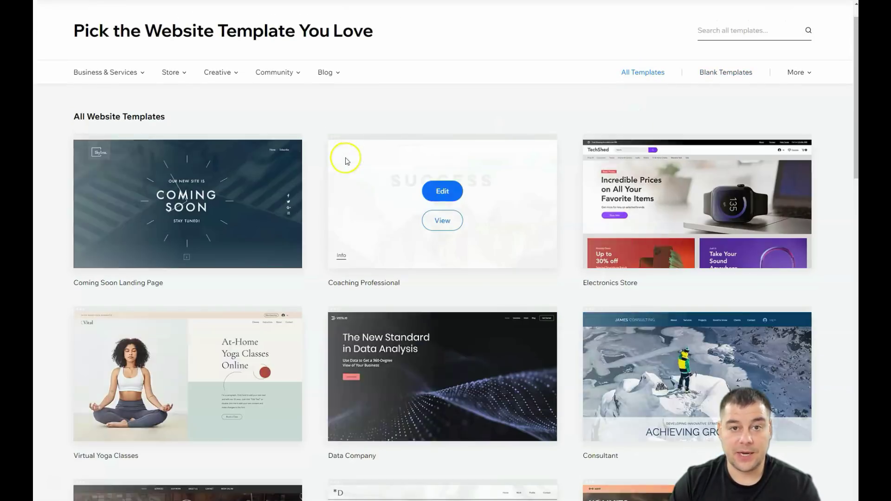
{"action": "mouse_move", "coordinate": [206, 225]}
{"action": "scroll", "coordinate": [205, 225], "scroll_direction": "down", "scroll_amount": 8}
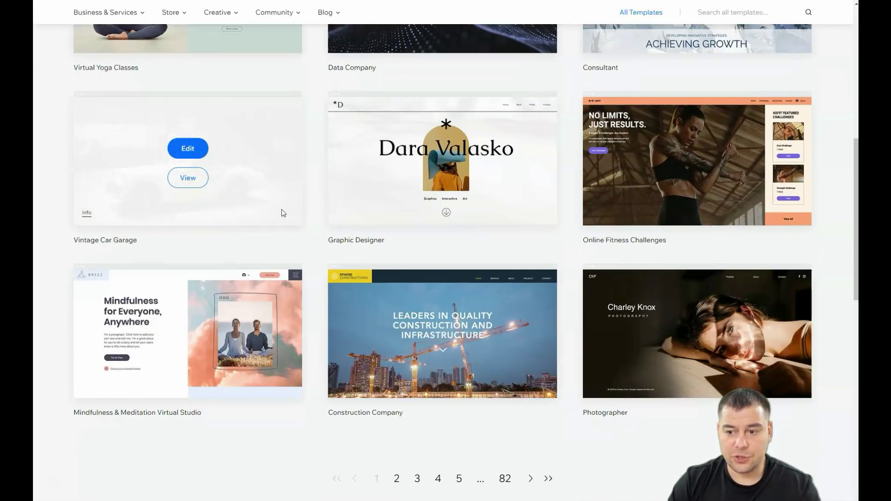
Preview the Photographer template, view its full demo and start editing the site from that template
{"action": "scroll", "coordinate": [283, 213], "scroll_direction": "down", "scroll_amount": 2}
{"action": "left_click", "coordinate": [693, 264]}
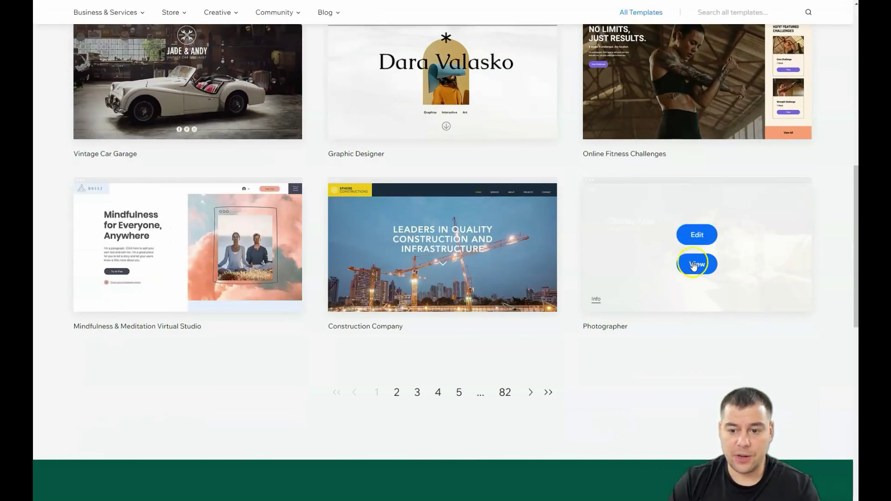
{"action": "scroll", "coordinate": [448, 384], "scroll_direction": "down", "scroll_amount": 3}
{"action": "scroll", "coordinate": [305, 329], "scroll_direction": "up", "scroll_amount": 3}
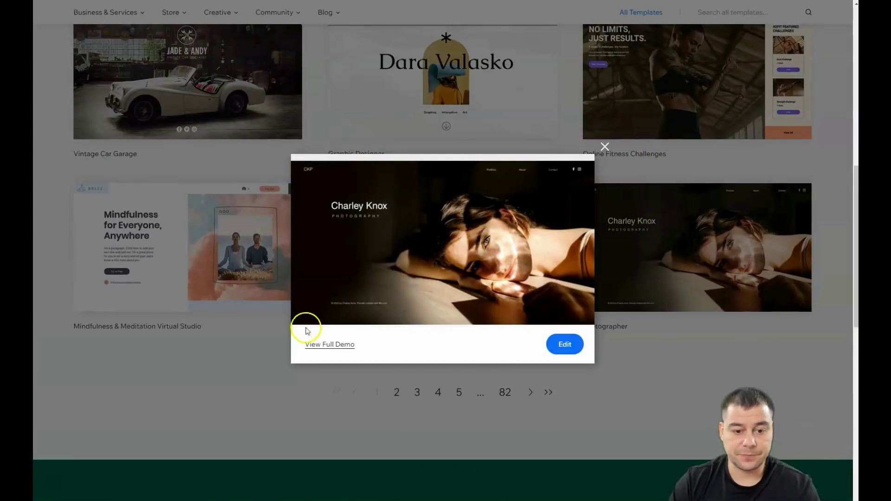
{"action": "left_click", "coordinate": [323, 345]}
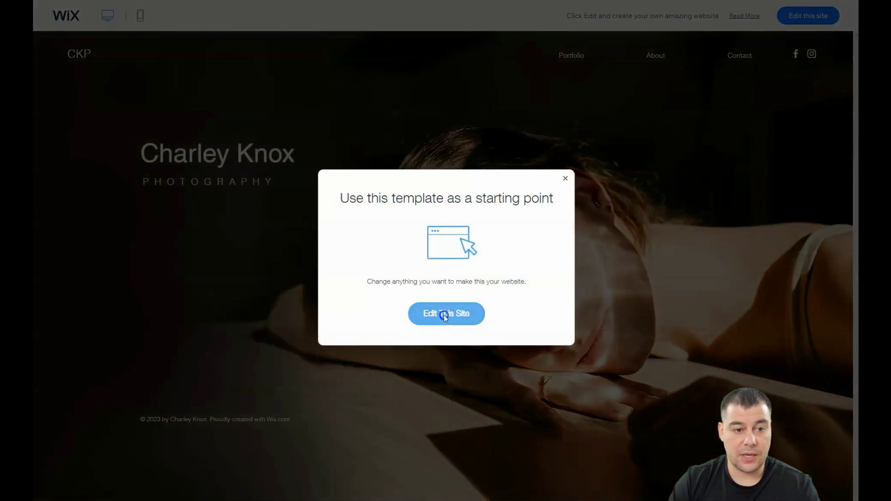
{"action": "left_click", "coordinate": [445, 315]}
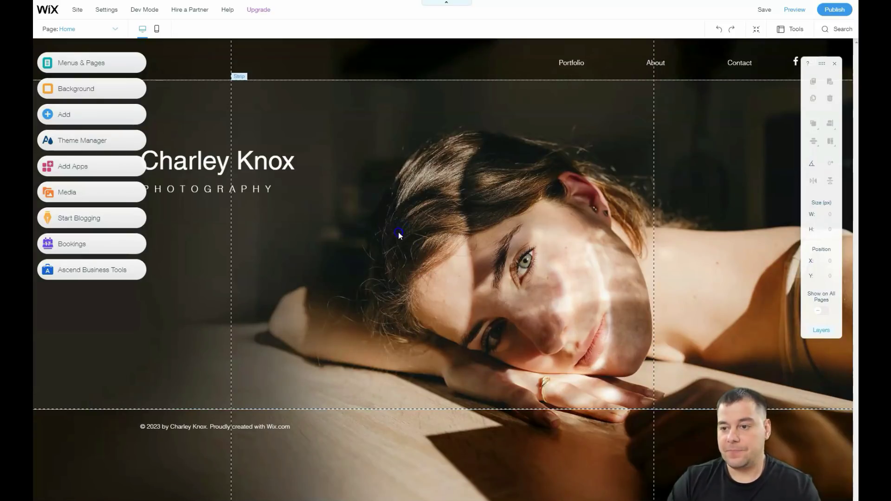
Hide the floating editing toolbar from the editor canvas
{"action": "left_click", "coordinate": [798, 86]}
{"action": "left_click", "coordinate": [834, 64]}
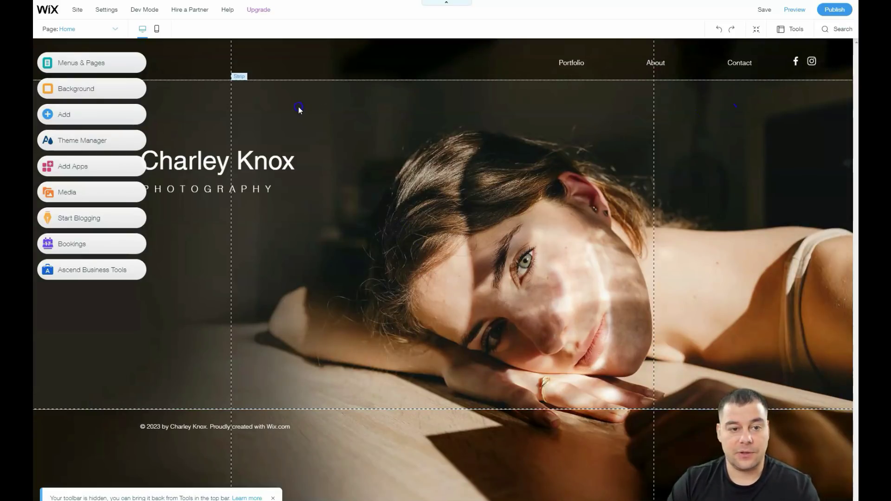
{"action": "left_click", "coordinate": [89, 62]}
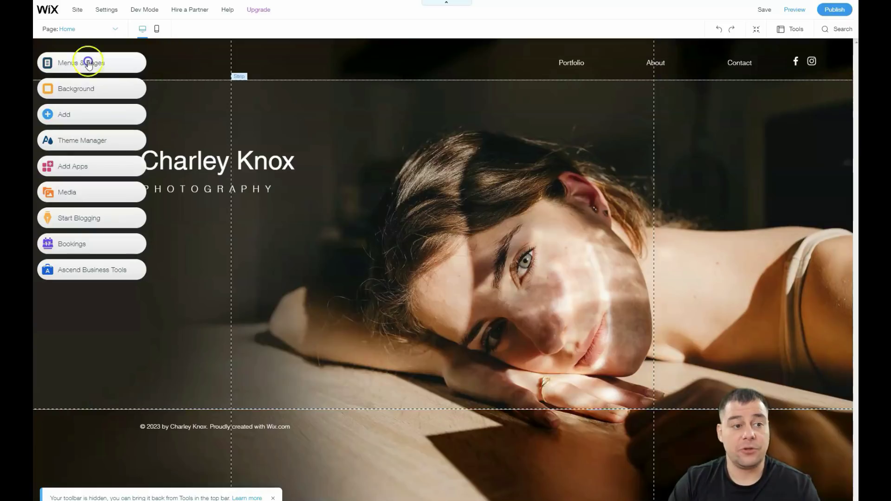
{"action": "left_click", "coordinate": [73, 116]}
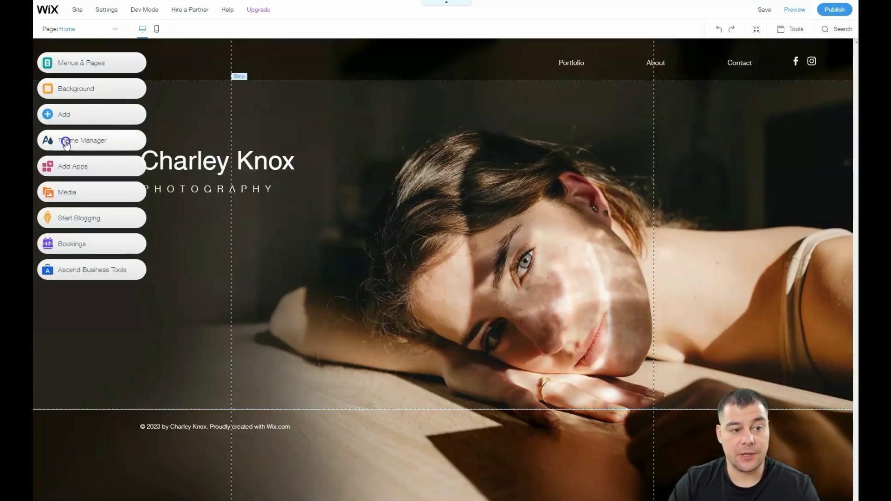
{"action": "left_click", "coordinate": [63, 168]}
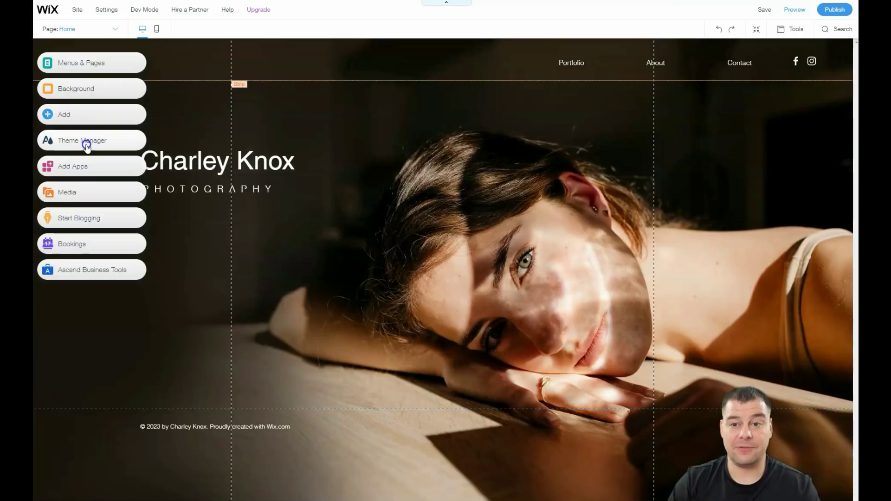
Look at the home page in the mobile editor and return to the desktop view
{"action": "left_click", "coordinate": [157, 31]}
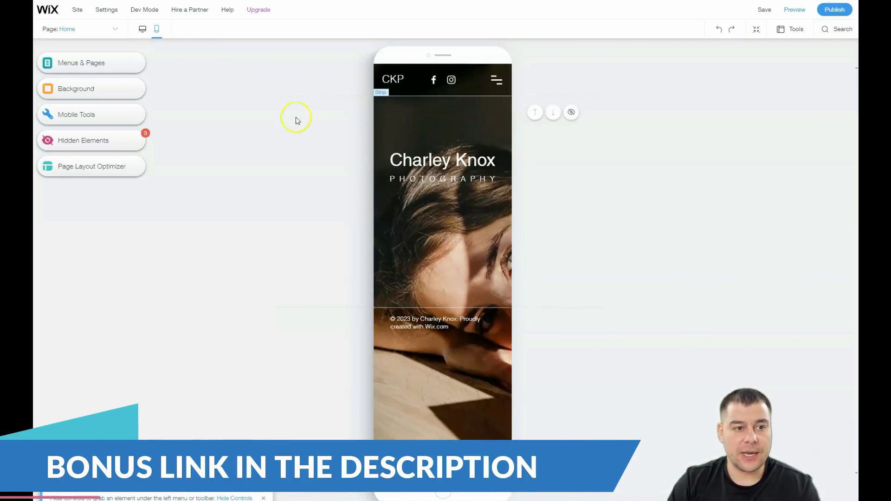
{"action": "left_click", "coordinate": [140, 29]}
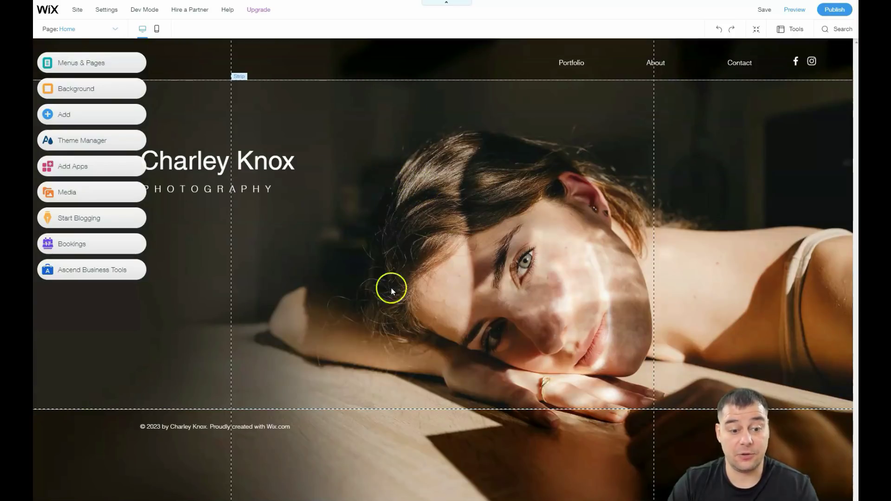
{"action": "left_click", "coordinate": [400, 190]}
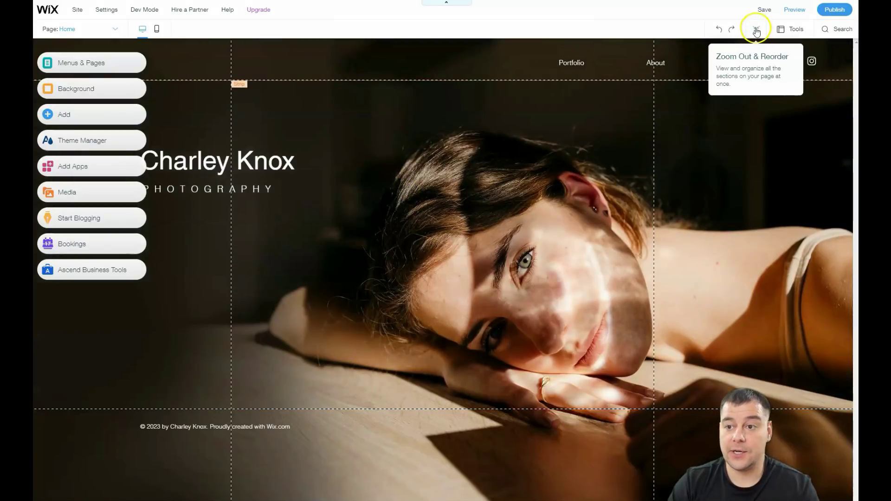
View the home page sections in Zoom Out mode and exit that mode
{"action": "left_click", "coordinate": [756, 32]}
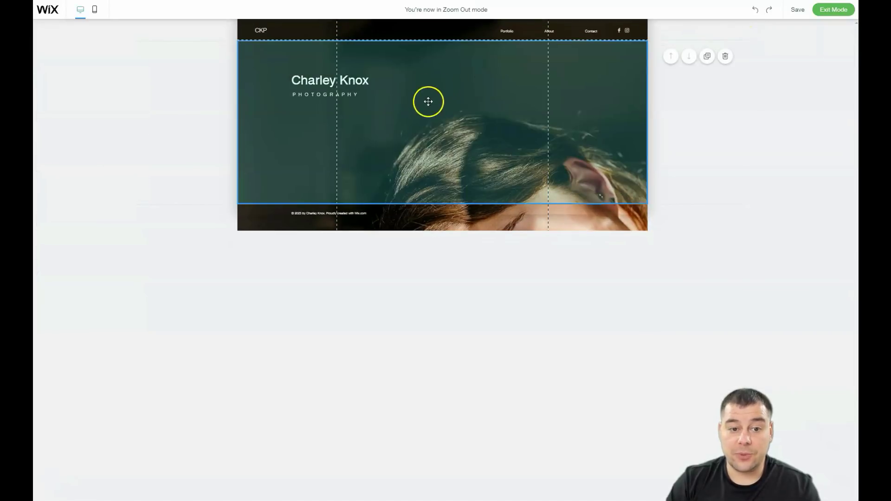
{"action": "left_click", "coordinate": [398, 85]}
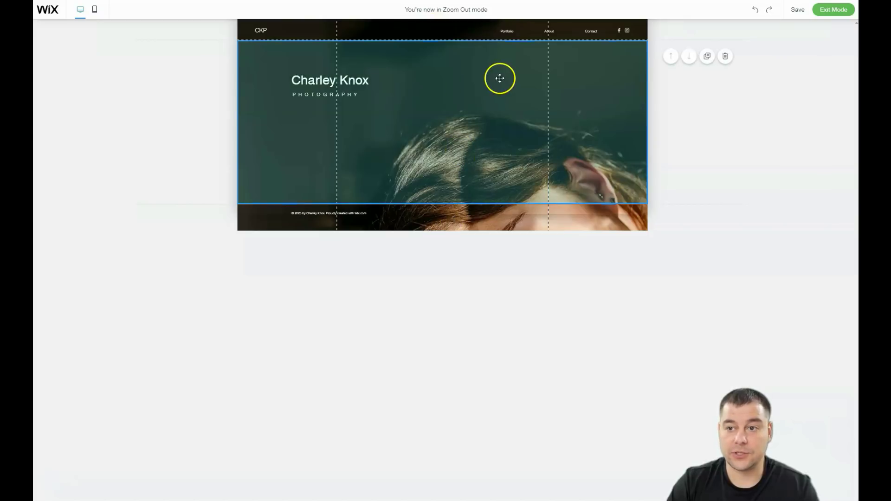
{"action": "left_click", "coordinate": [830, 10]}
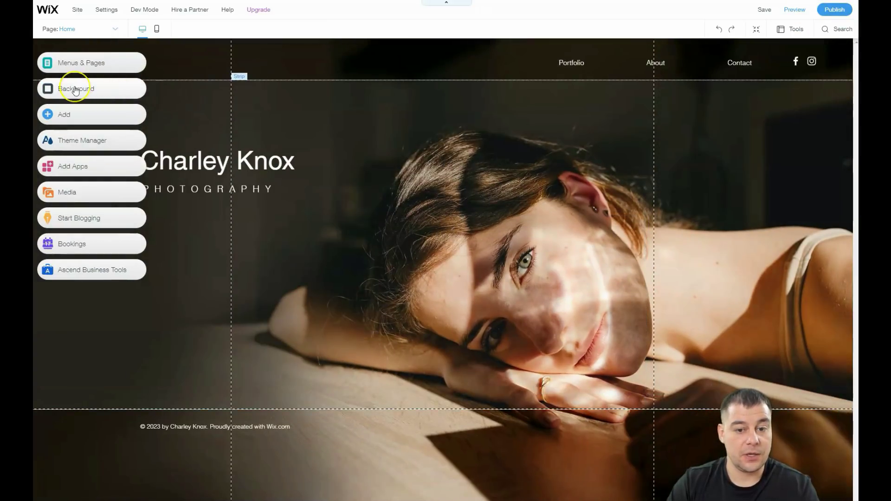
Try the yoga pose and tennis player images as page background, and settle on the woman holding a white dove
{"action": "left_click", "coordinate": [75, 90]}
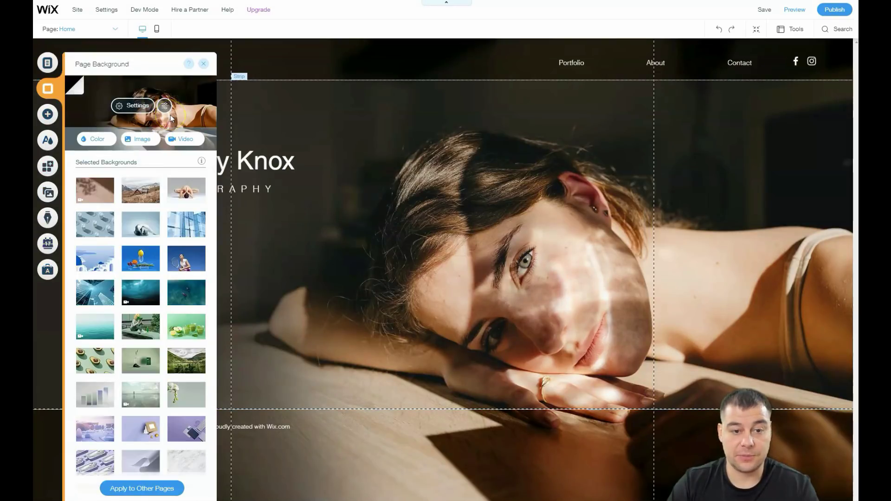
{"action": "left_click", "coordinate": [180, 194]}
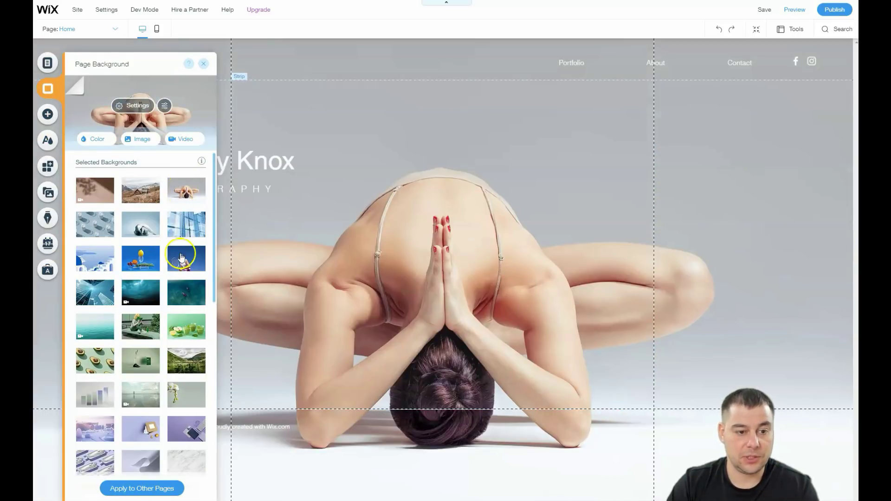
{"action": "left_click", "coordinate": [181, 256]}
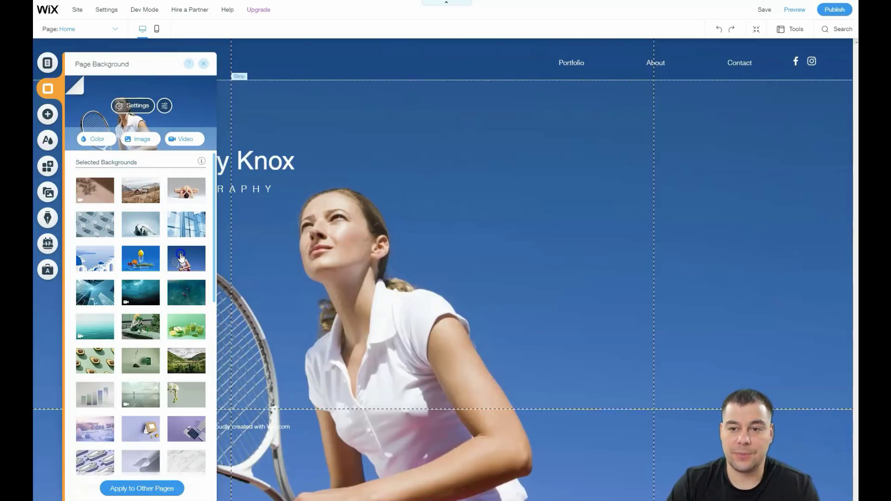
{"action": "scroll", "coordinate": [153, 297], "scroll_direction": "down", "scroll_amount": 5}
{"action": "mouse_move", "coordinate": [151, 306]}
{"action": "scroll", "coordinate": [149, 309], "scroll_direction": "down", "scroll_amount": 5}
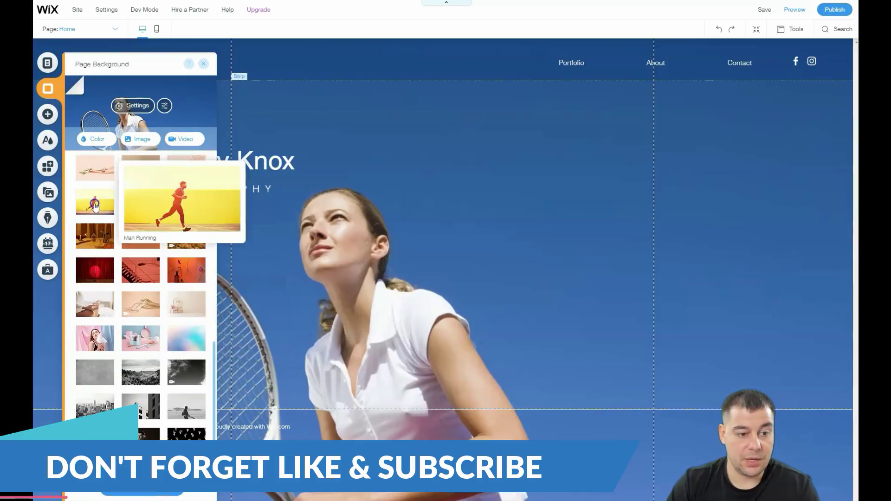
{"action": "left_click", "coordinate": [102, 339]}
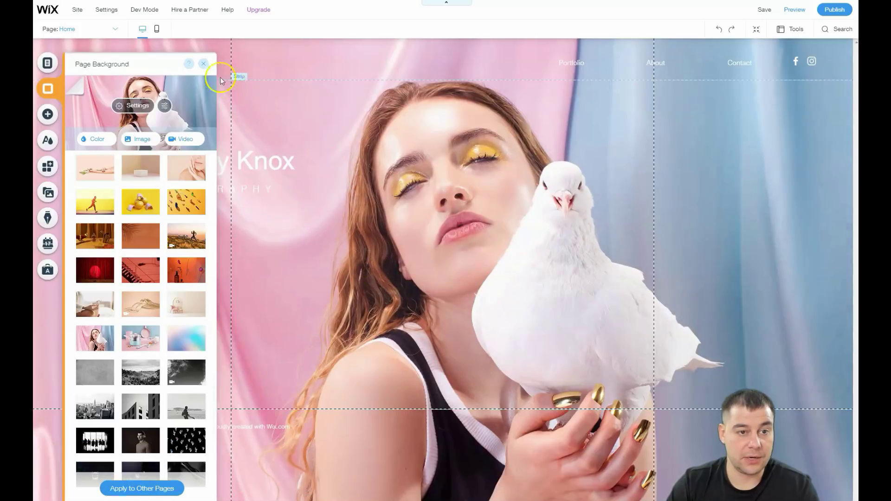
{"action": "left_click", "coordinate": [205, 65]}
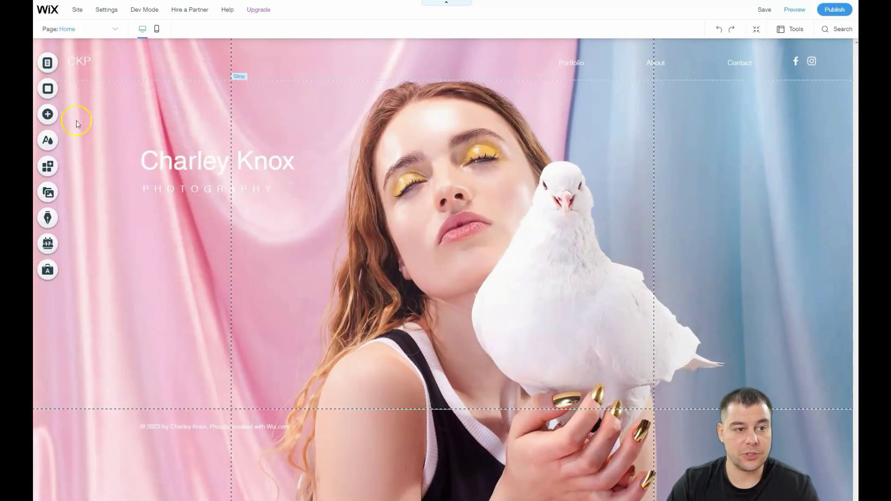
Lower the page background image's opacity to 24% and set the color behind it to light grey #D6D4D4
{"action": "left_click", "coordinate": [51, 86]}
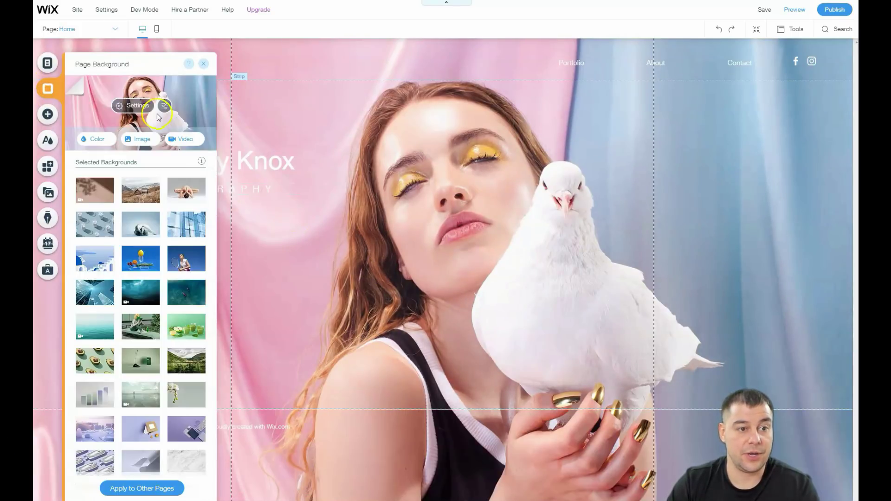
{"action": "left_click", "coordinate": [125, 106]}
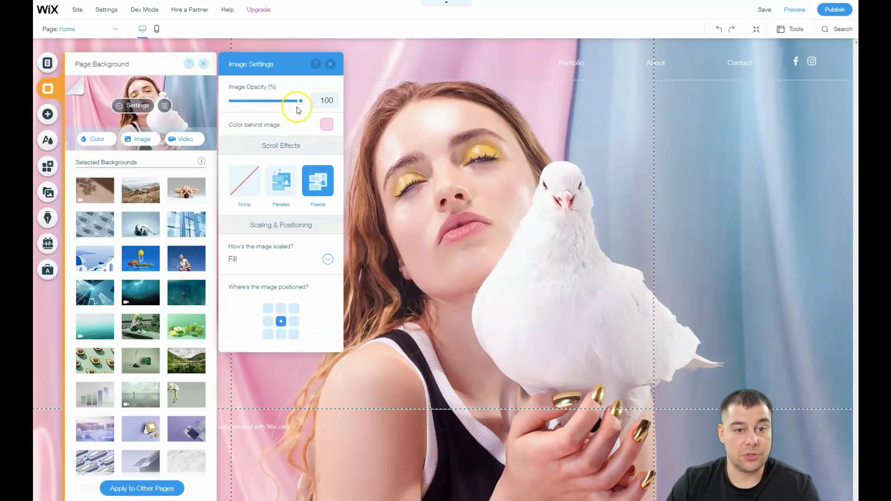
{"action": "left_click_drag", "start_coordinate": [300, 104], "coordinate": [249, 103]}
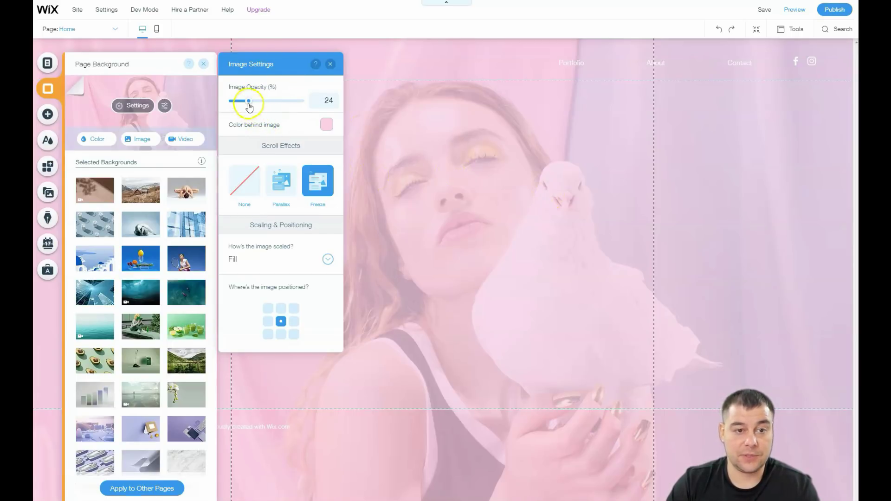
{"action": "left_click", "coordinate": [326, 125]}
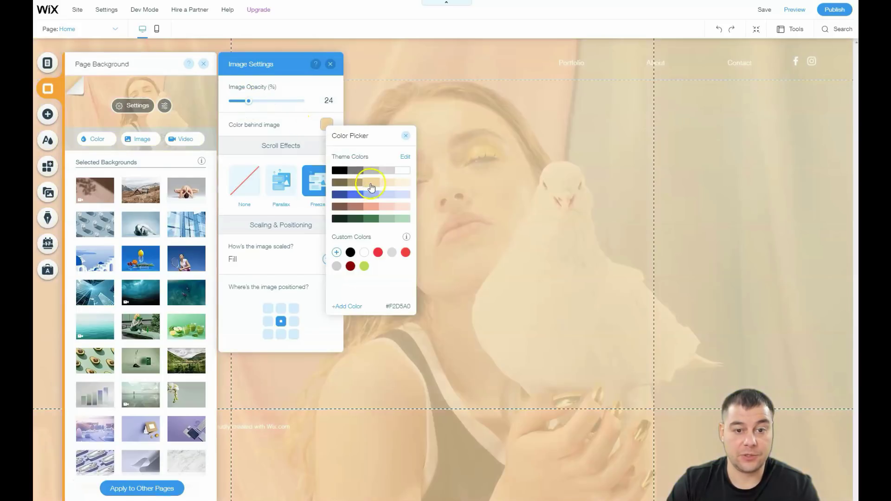
{"action": "left_click", "coordinate": [374, 183]}
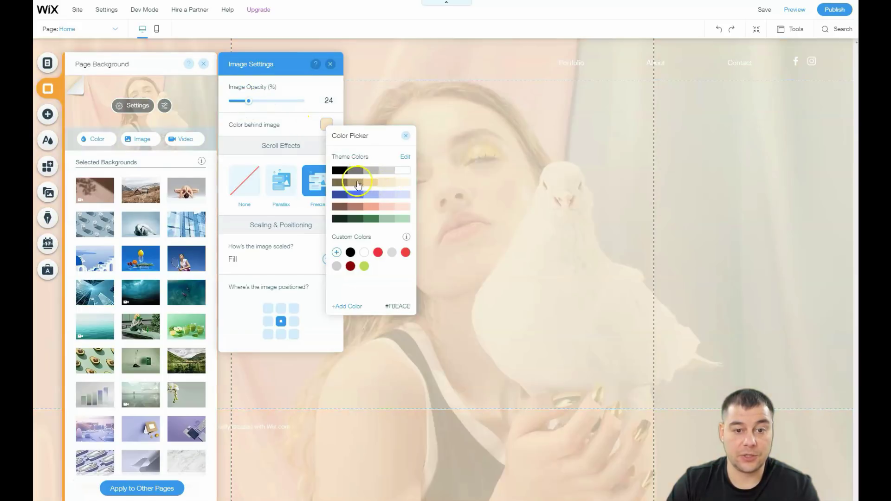
{"action": "left_click", "coordinate": [355, 184]}
{"action": "left_click", "coordinate": [381, 171]}
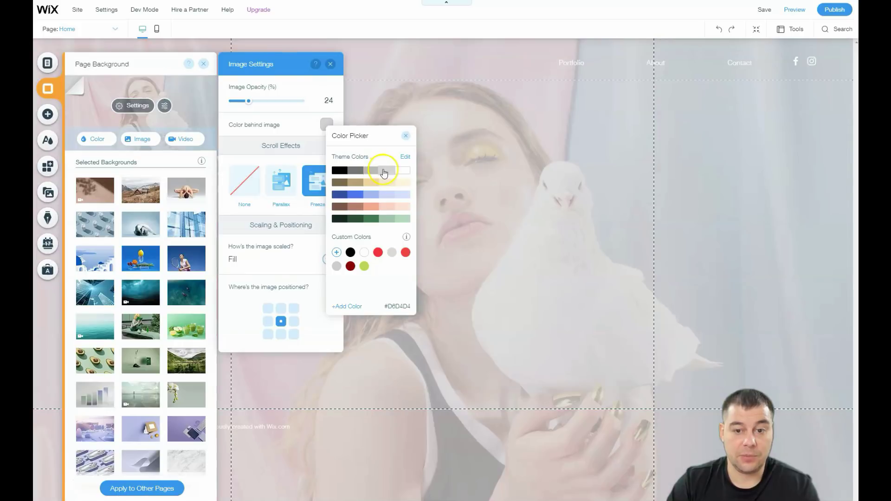
Set the page background image's opacity to 57% and finish the background settings
{"action": "left_click", "coordinate": [271, 102]}
{"action": "left_click", "coordinate": [330, 66]}
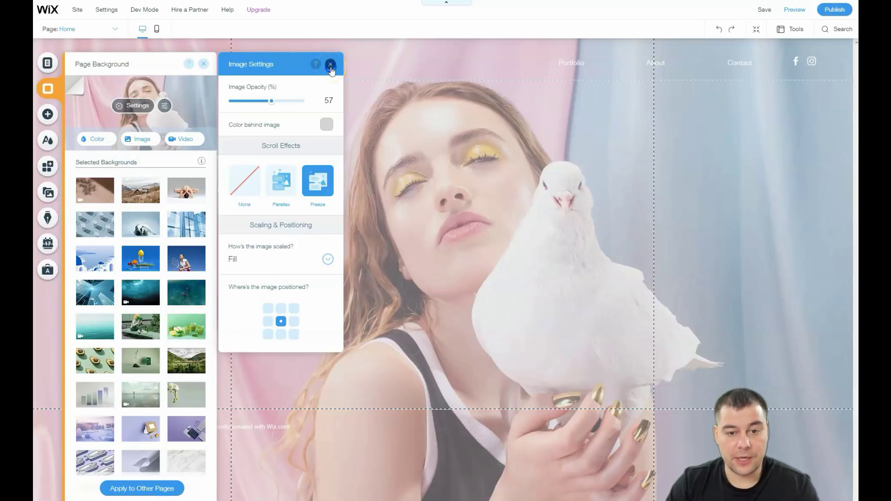
{"action": "left_click", "coordinate": [201, 66]}
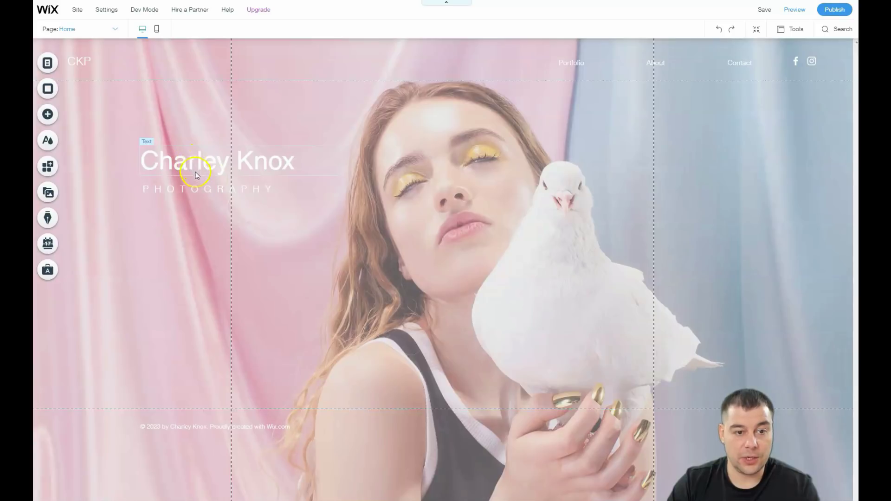
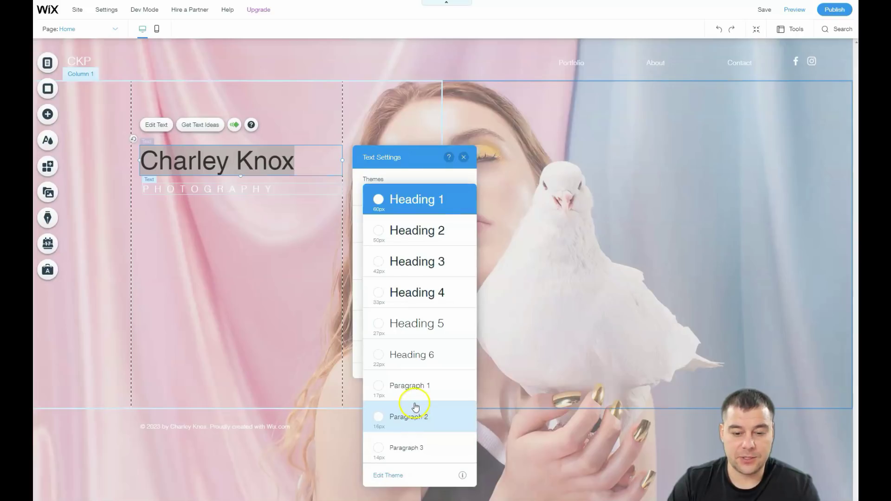
Keep the main title in the Heading 1 theme and set its font to Lobster at 87 px
{"action": "left_click", "coordinate": [414, 202]}
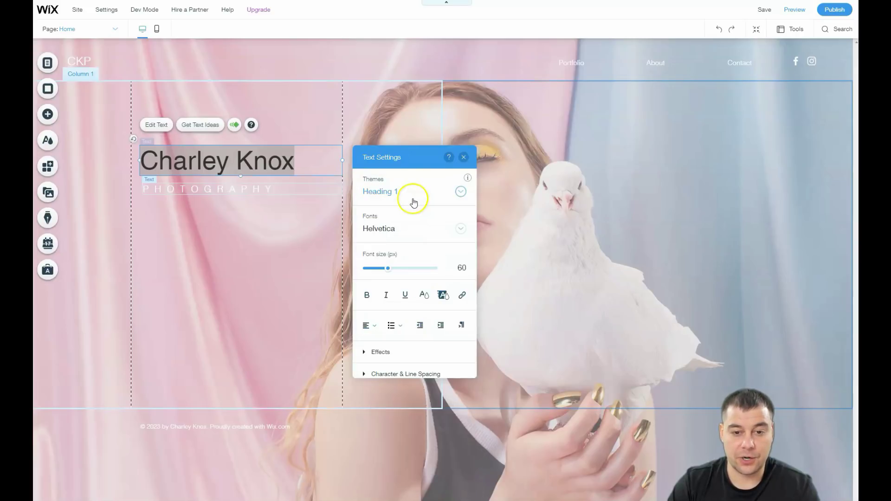
{"action": "left_click", "coordinate": [443, 234]}
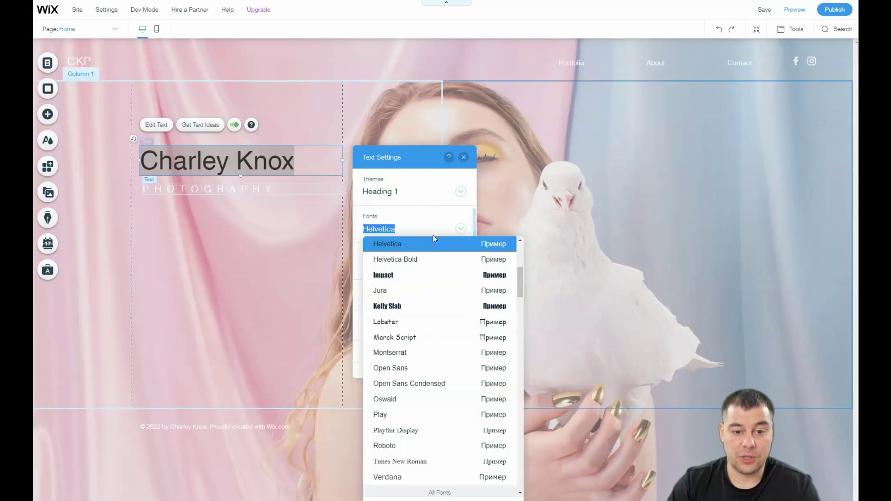
{"action": "left_click", "coordinate": [393, 321]}
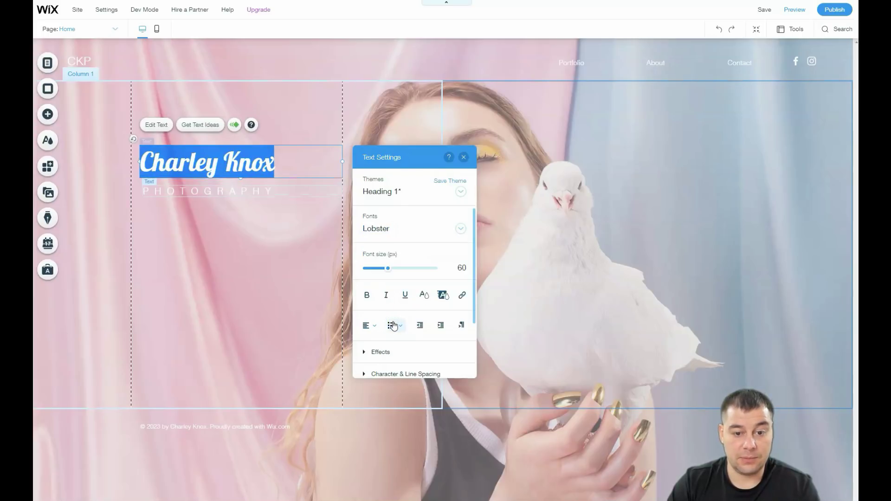
{"action": "left_click_drag", "start_coordinate": [388, 268], "coordinate": [399, 269]}
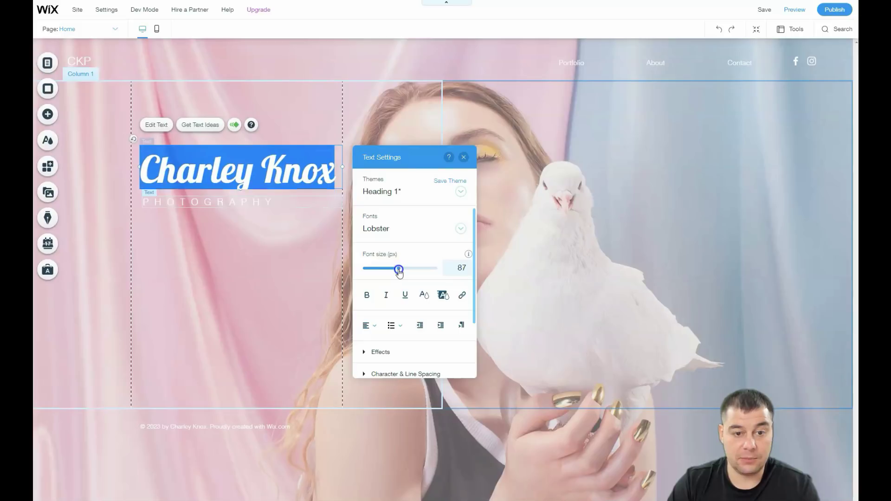
Make the main title bold and set its text color to black (#000000)
{"action": "left_click", "coordinate": [366, 297]}
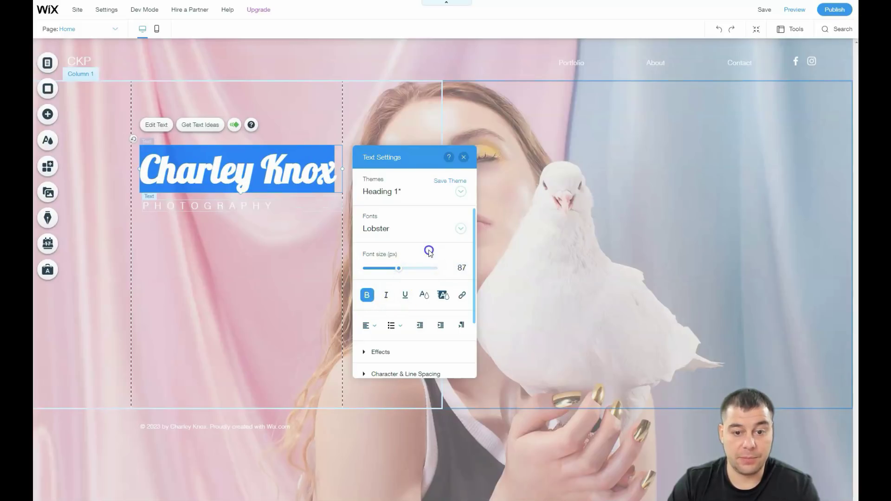
{"action": "left_click", "coordinate": [424, 295]}
{"action": "left_click", "coordinate": [399, 303]}
{"action": "left_click", "coordinate": [371, 303]}
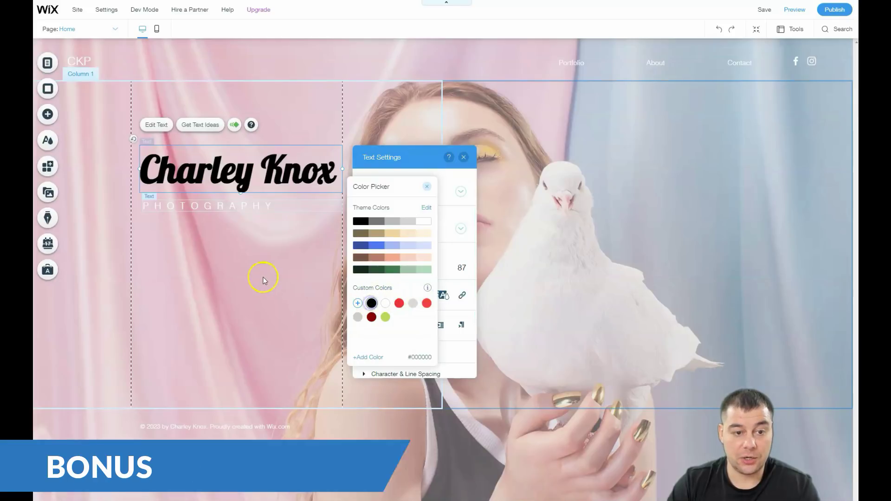
Set the PHOTOGRAPHY subtitle to 27 px, bold, with black text (#000000), and finish its text settings
{"action": "left_click", "coordinate": [245, 210]}
{"action": "double_click", "coordinate": [232, 206]}
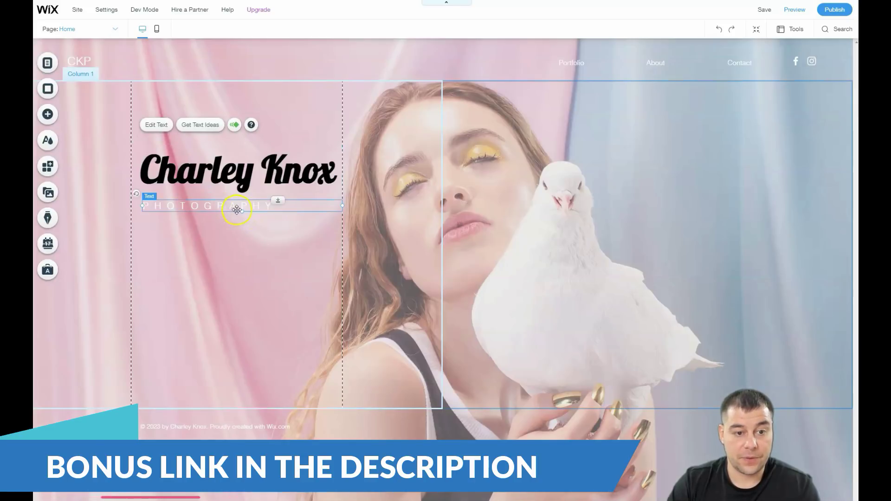
{"action": "left_click_drag", "start_coordinate": [372, 323], "coordinate": [374, 323]}
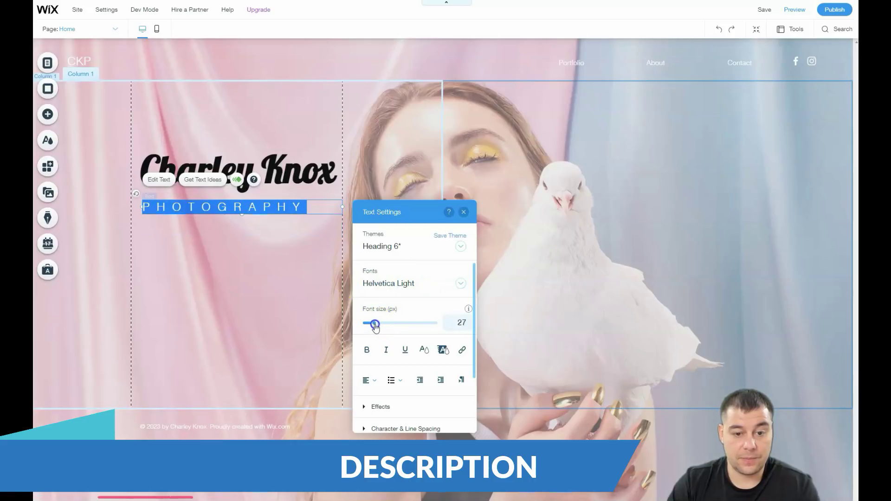
{"action": "left_click", "coordinate": [367, 349]}
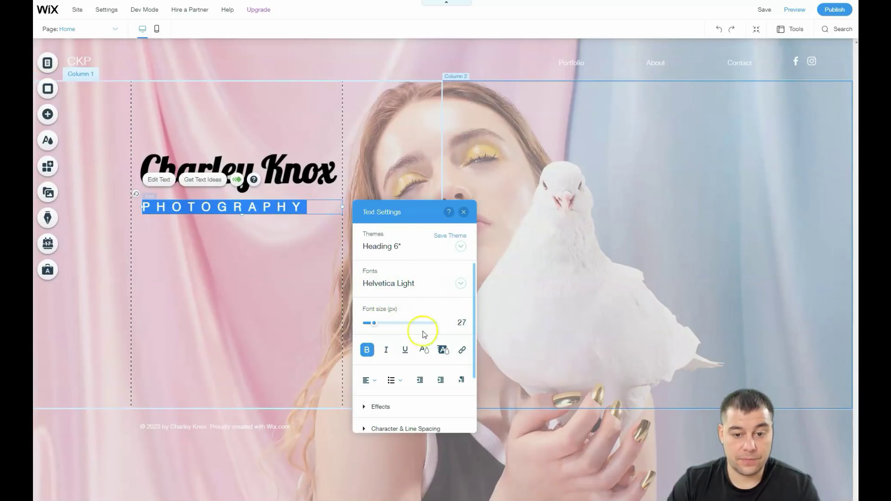
{"action": "left_click", "coordinate": [423, 350]}
{"action": "left_click", "coordinate": [361, 276]}
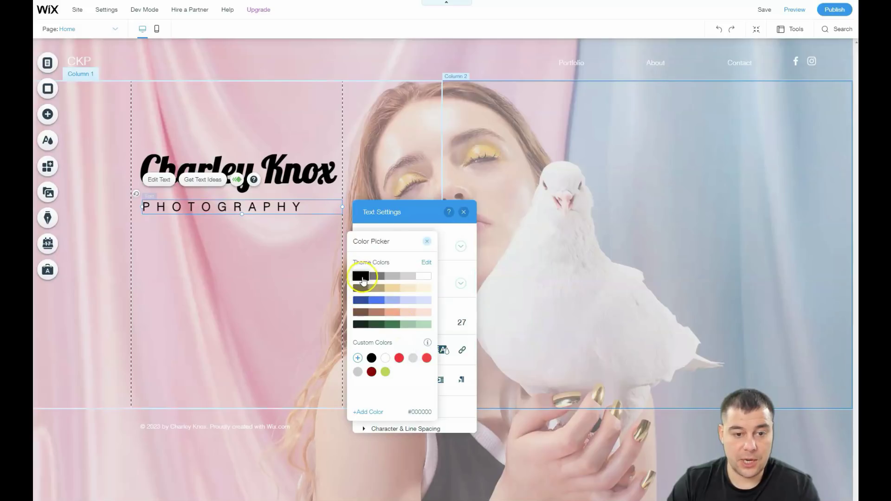
{"action": "left_click", "coordinate": [463, 213]}
{"action": "left_click", "coordinate": [464, 213]}
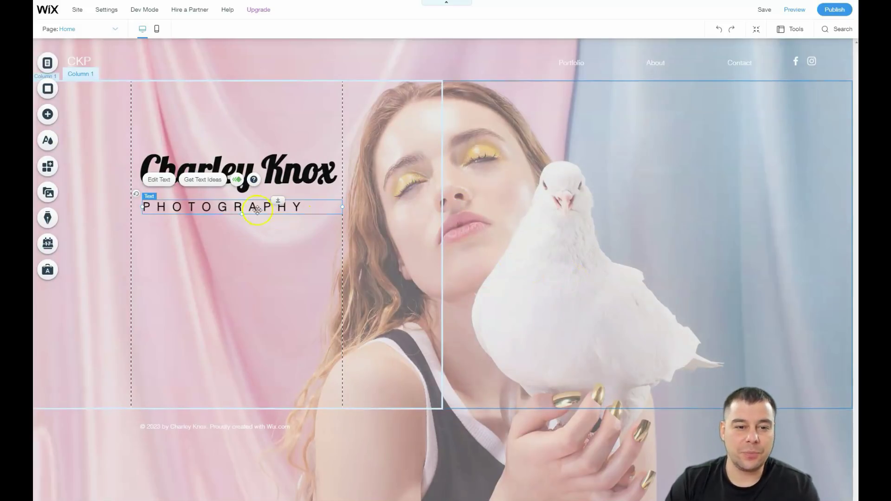
Reposition the main title over the top of the woman's head and the PHOTOGRAPHY subtitle below her face, both near the page centre
{"action": "mouse_move", "coordinate": [268, 169]}
{"action": "left_mouse_down"}
{"action": "mouse_move", "coordinate": [369, 182]}
{"action": "mouse_move", "coordinate": [408, 171]}
{"action": "mouse_move", "coordinate": [431, 142]}
{"action": "mouse_move", "coordinate": [707, 138]}
{"action": "mouse_move", "coordinate": [471, 133]}
{"action": "left_mouse_up"}
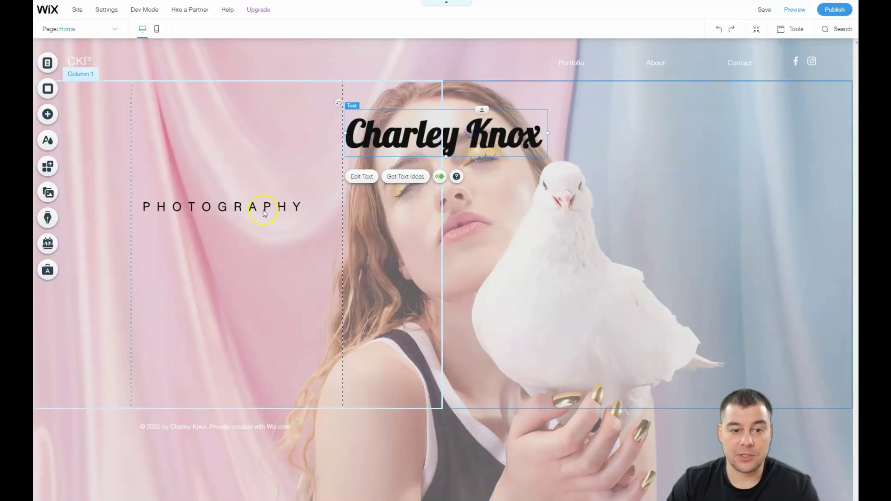
{"action": "mouse_move", "coordinate": [259, 210]}
{"action": "left_mouse_down"}
{"action": "mouse_move", "coordinate": [460, 243]}
{"action": "mouse_move", "coordinate": [450, 324]}
{"action": "left_mouse_up"}
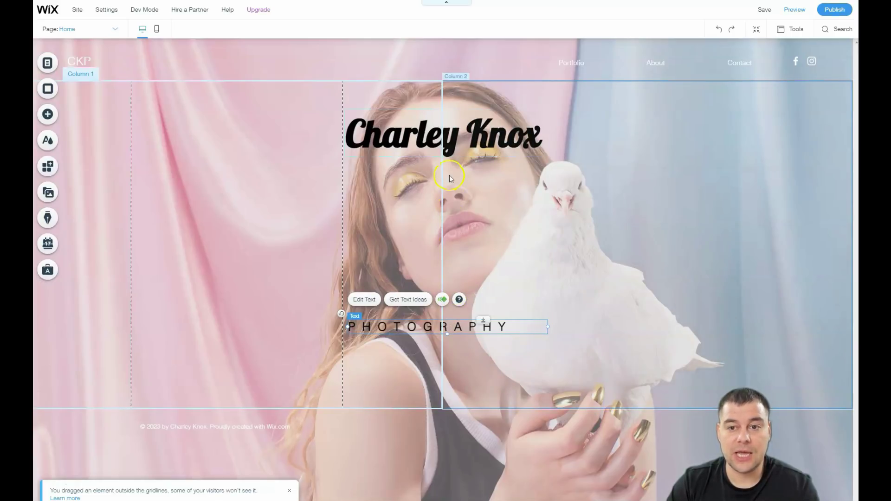
Check the site's mobile version, skipping the introduction, and return to the desktop version
{"action": "left_click", "coordinate": [158, 30]}
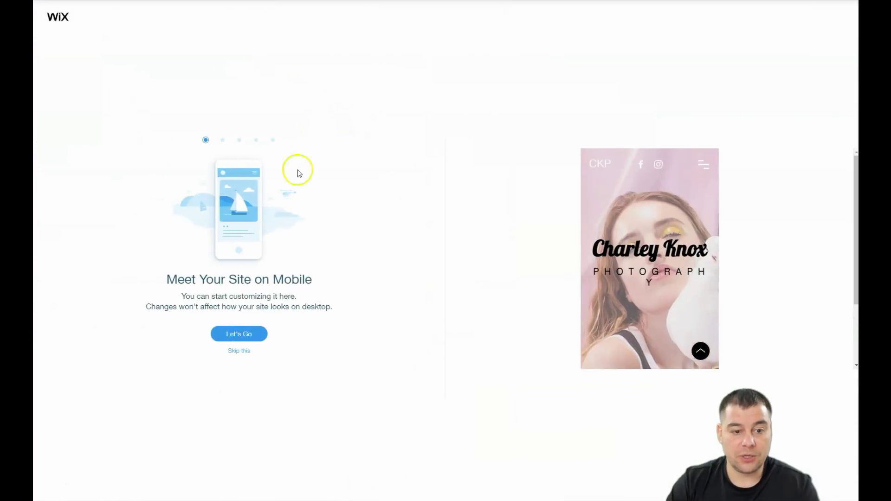
{"action": "left_click", "coordinate": [240, 351]}
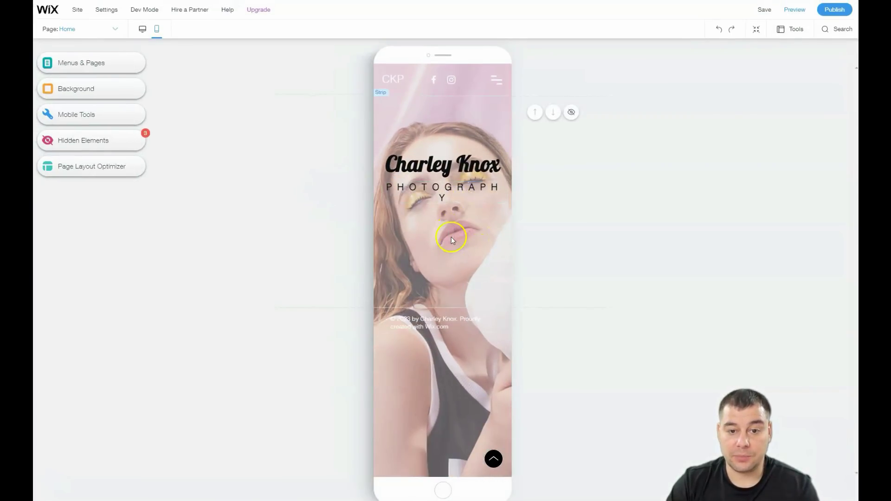
{"action": "left_click", "coordinate": [143, 29]}
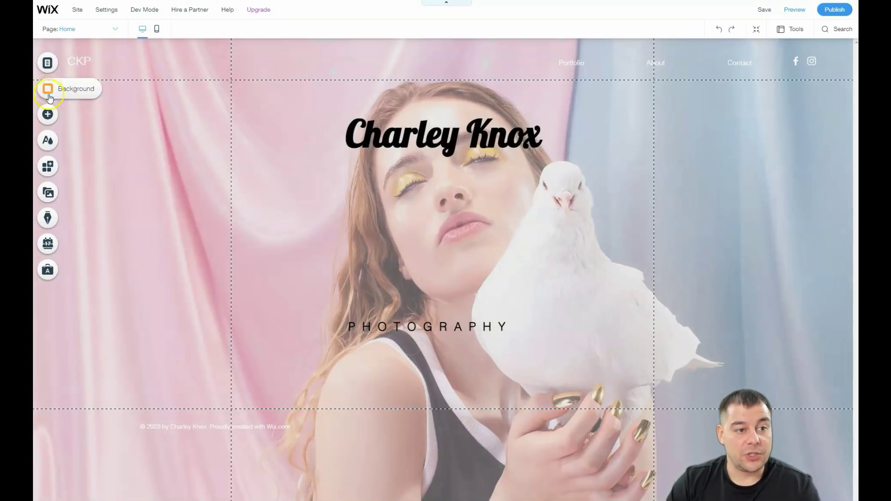
Open the page settings of the Home page from the site's page list
{"action": "left_click", "coordinate": [47, 65]}
{"action": "left_click", "coordinate": [149, 90]}
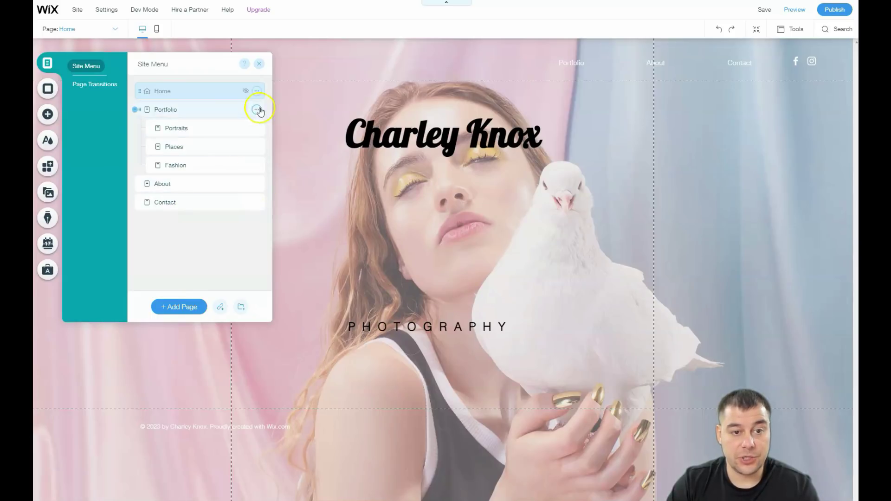
{"action": "left_click", "coordinate": [257, 92]}
{"action": "left_click", "coordinate": [283, 92]}
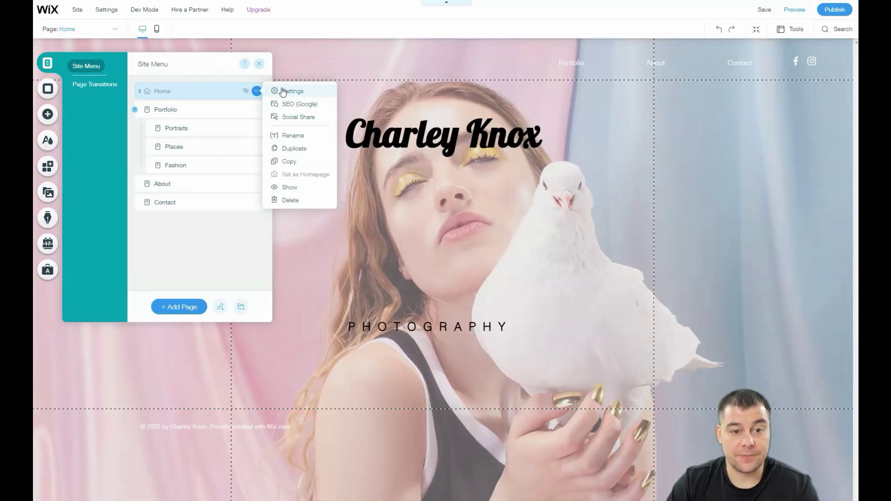
{"action": "left_click", "coordinate": [283, 90]}
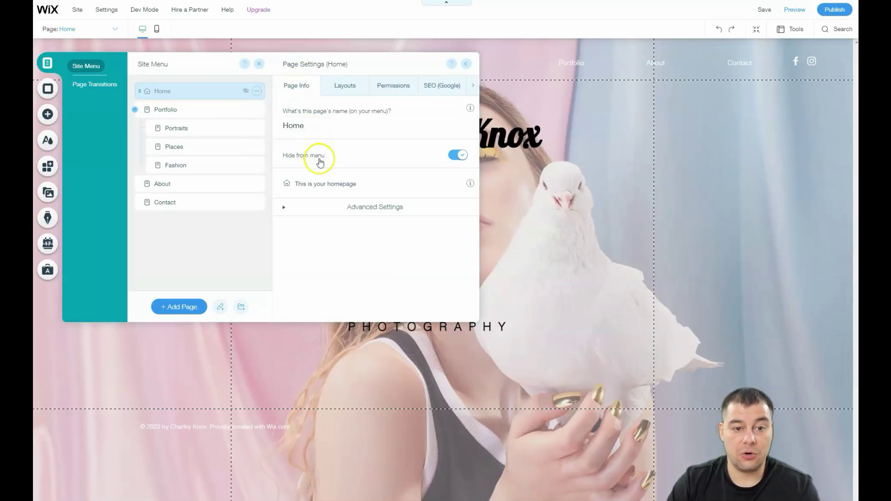
Review the Home page's layout, viewing permissions, Google SEO and social share settings
{"action": "left_click", "coordinate": [349, 86]}
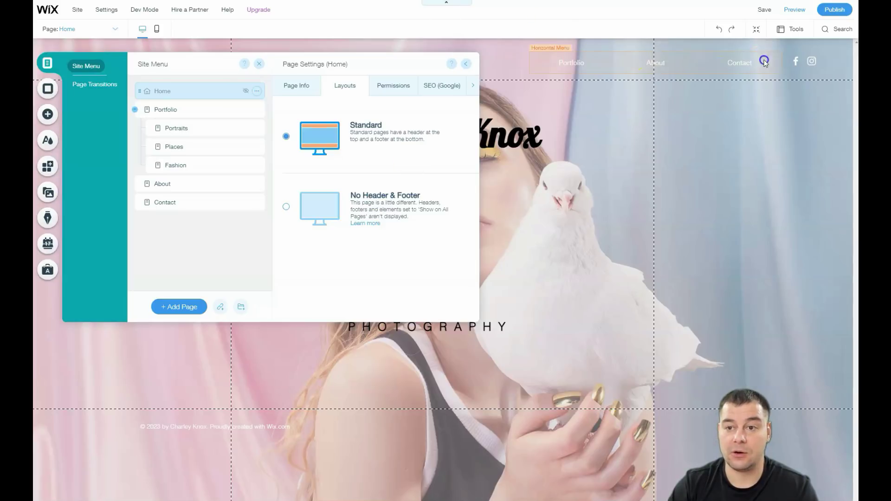
{"action": "left_click", "coordinate": [486, 58]}
{"action": "left_click", "coordinate": [403, 80]}
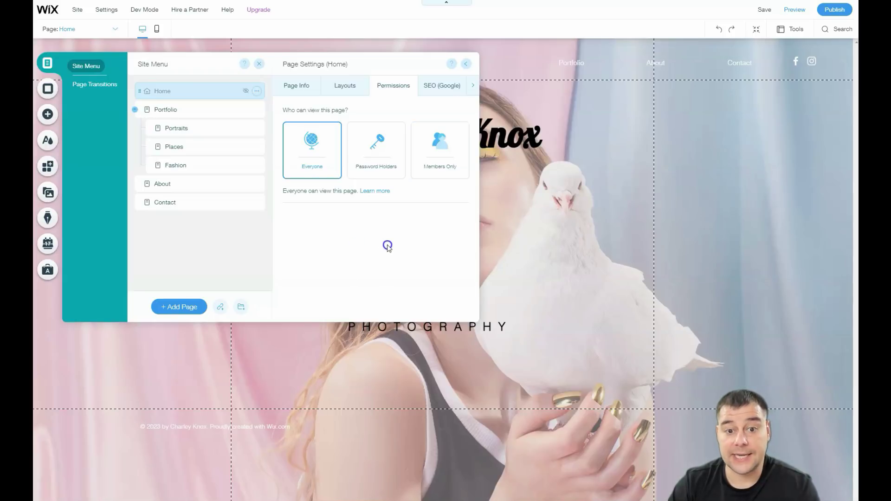
{"action": "left_click", "coordinate": [445, 159]}
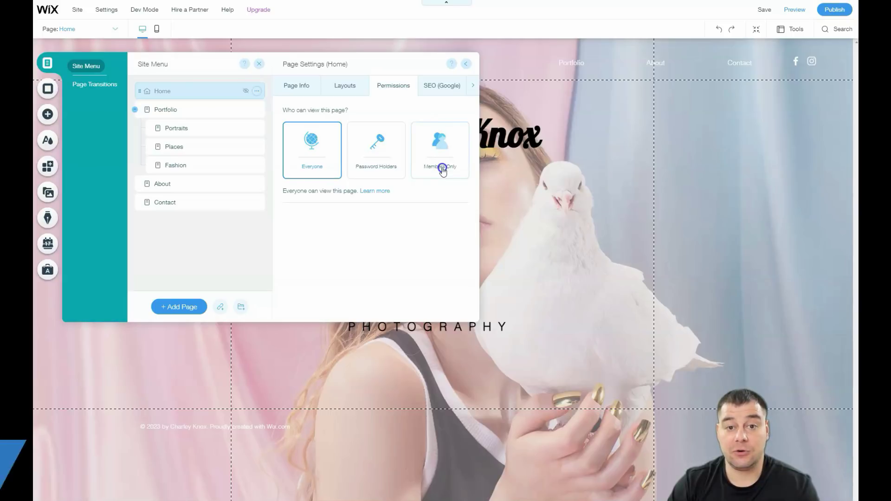
{"action": "left_click", "coordinate": [441, 86]}
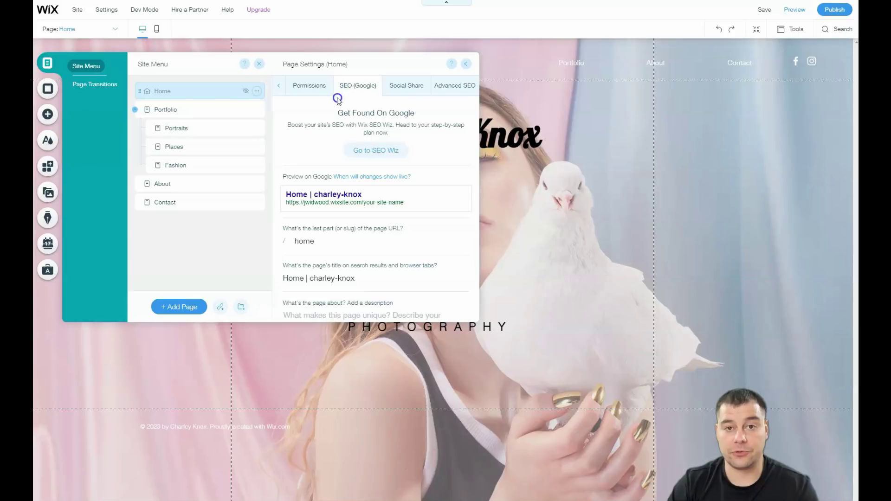
{"action": "left_click", "coordinate": [402, 88]}
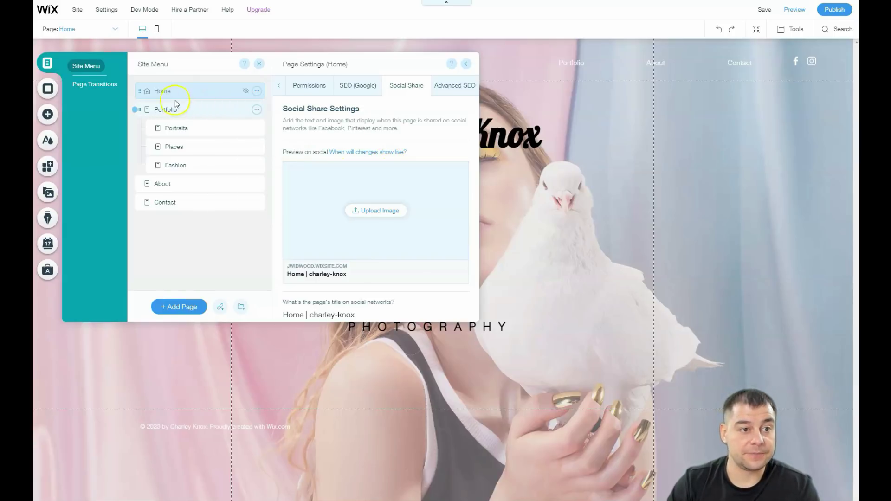
Review the available page transitions and close the page management options
{"action": "left_click", "coordinate": [94, 85]}
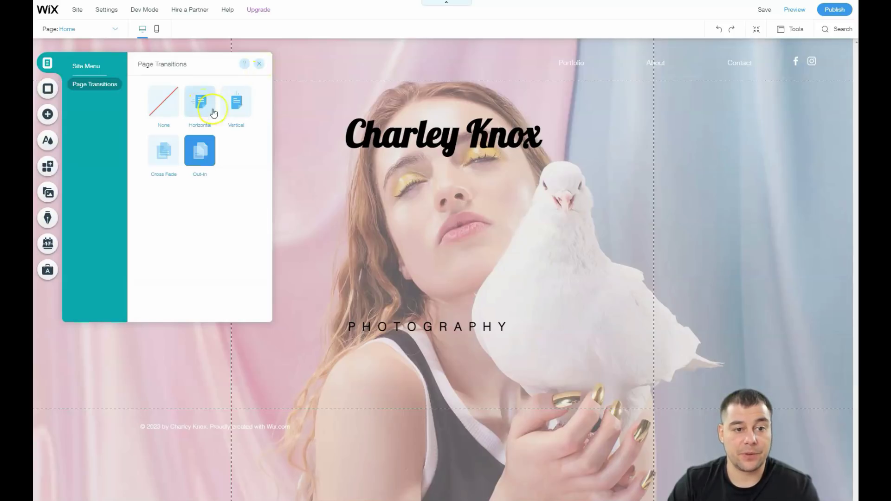
{"action": "left_click", "coordinate": [162, 173]}
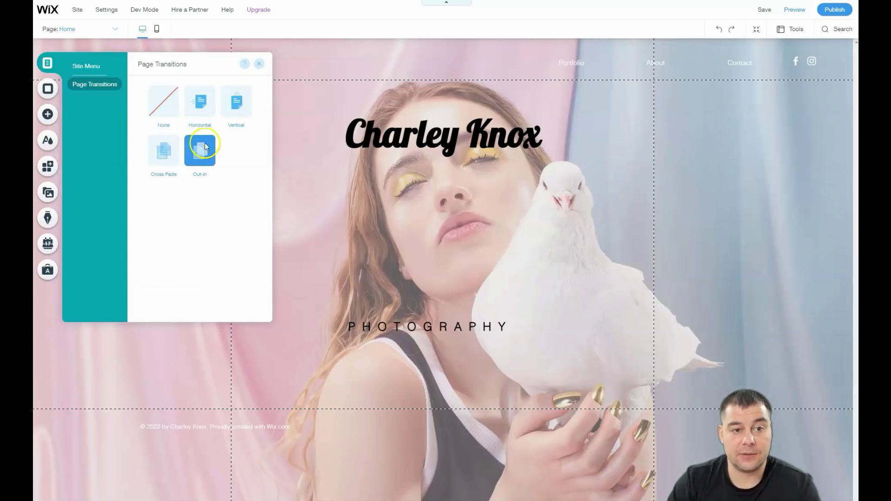
{"action": "left_click", "coordinate": [260, 69]}
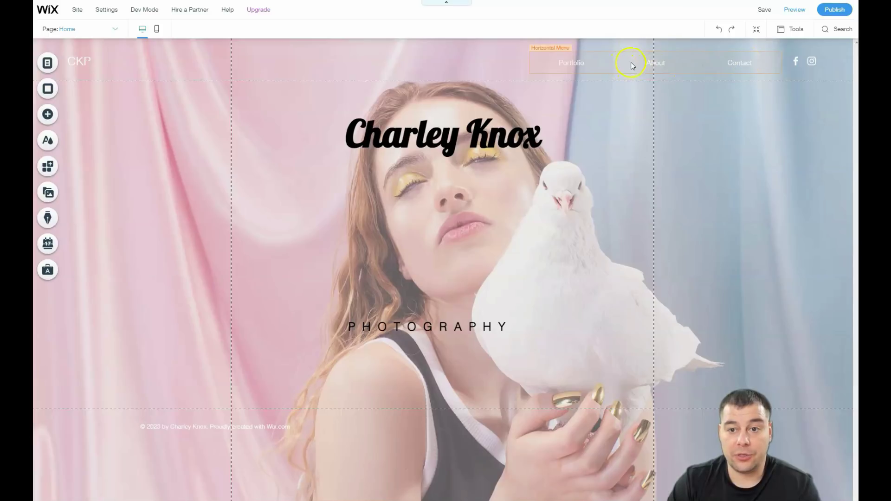
Move the header's horizontal menu towards the centre of the page and delete the CKP text from the header
{"action": "left_click_drag", "start_coordinate": [512, 67], "coordinate": [366, 60]}
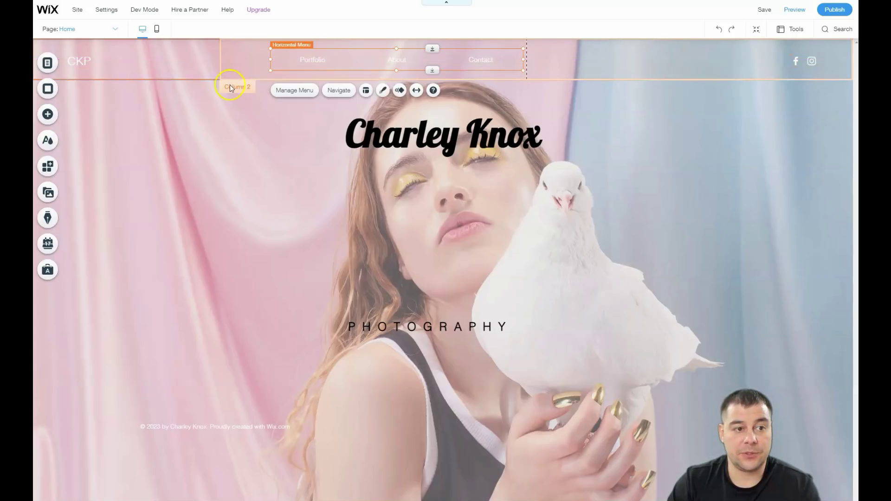
{"action": "left_click", "coordinate": [81, 60]}
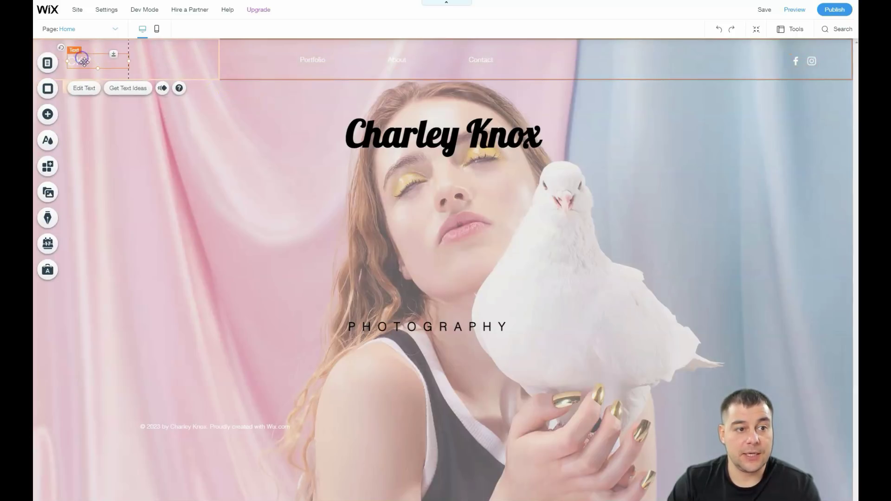
{"action": "right_click", "coordinate": [82, 61]}
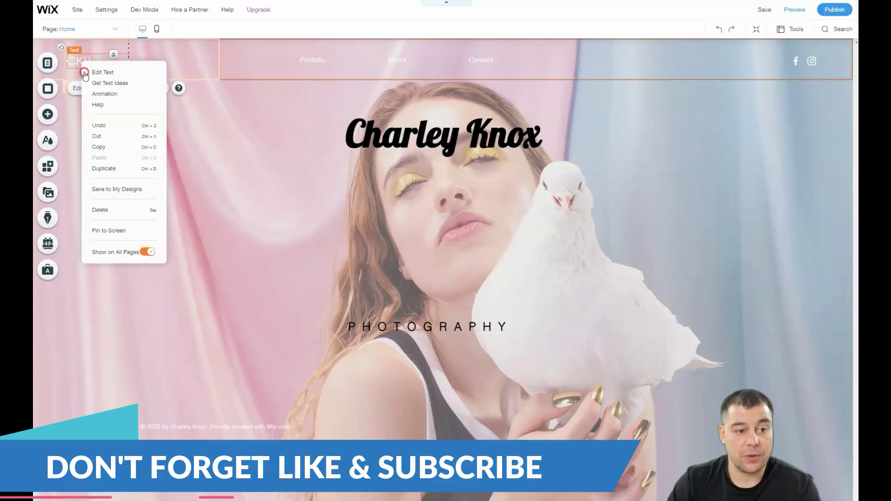
{"action": "left_click", "coordinate": [106, 209]}
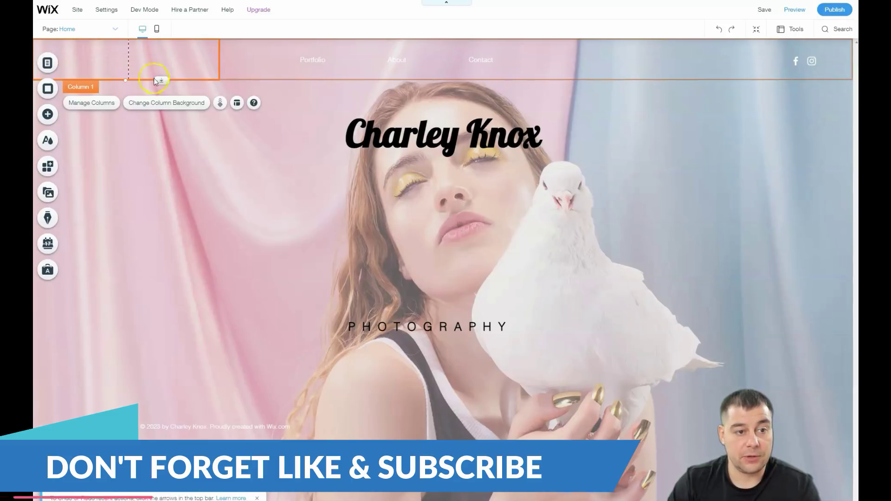
View the link settings of the header's social icons and close them without changes
{"action": "double_click", "coordinate": [797, 61]}
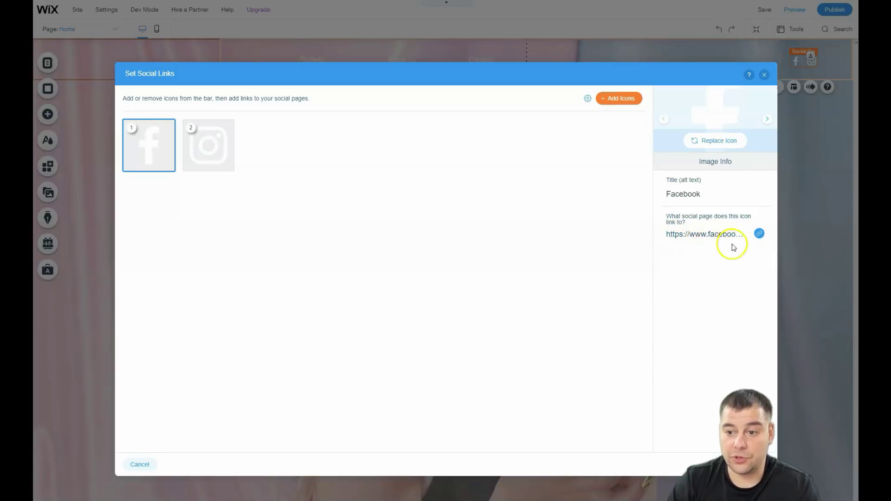
{"action": "left_click", "coordinate": [763, 76]}
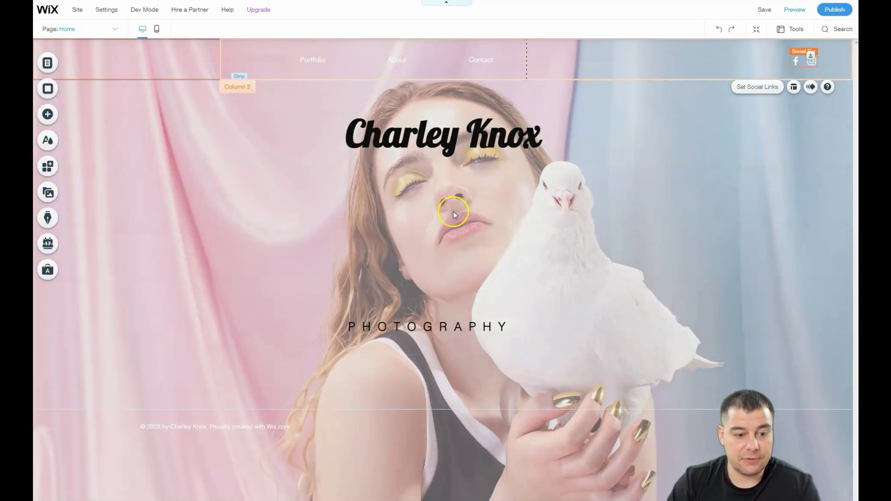
Browse the strip designs and add the blank white Classic strip to the Home page beneath the PHOTOGRAPHY subtitle
{"action": "left_click", "coordinate": [48, 116]}
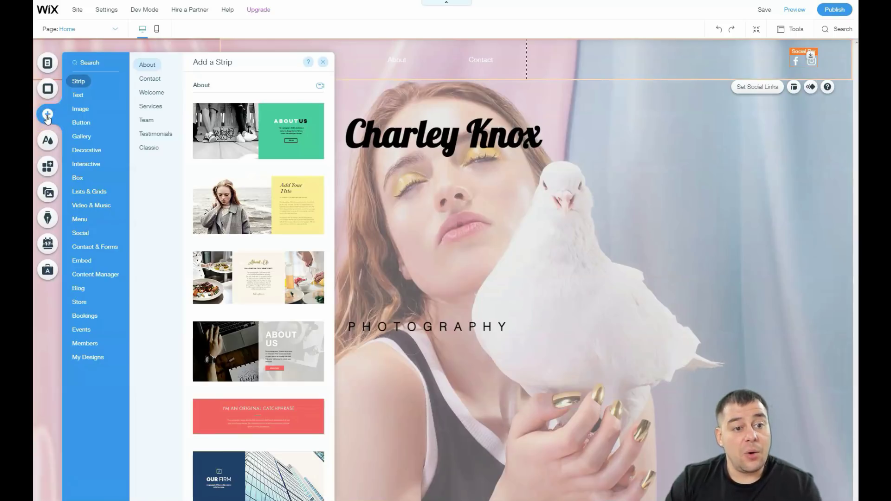
{"action": "left_click", "coordinate": [80, 86]}
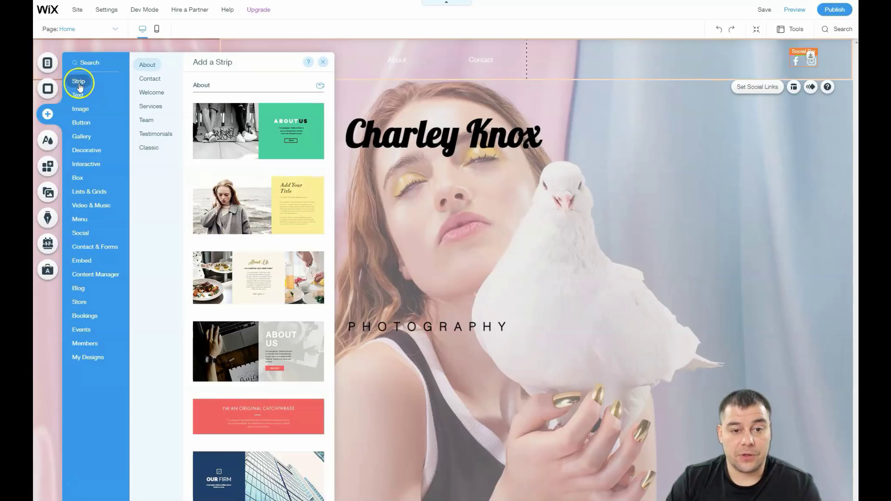
{"action": "left_click", "coordinate": [151, 80]}
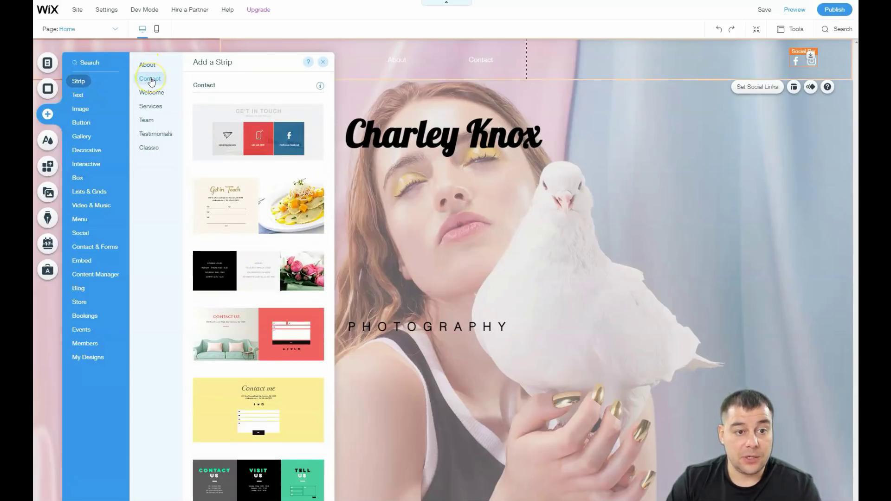
{"action": "left_click", "coordinate": [150, 106]}
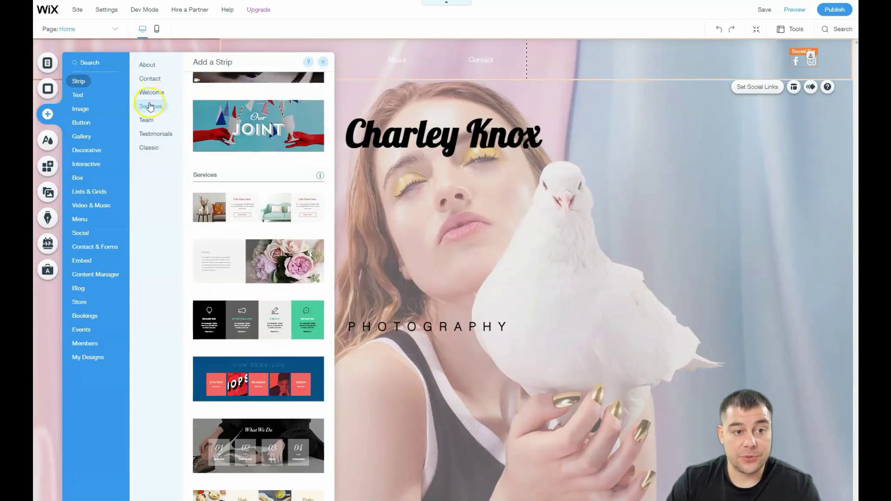
{"action": "left_click", "coordinate": [146, 120]}
{"action": "left_click", "coordinate": [147, 134]}
{"action": "left_click", "coordinate": [146, 148]}
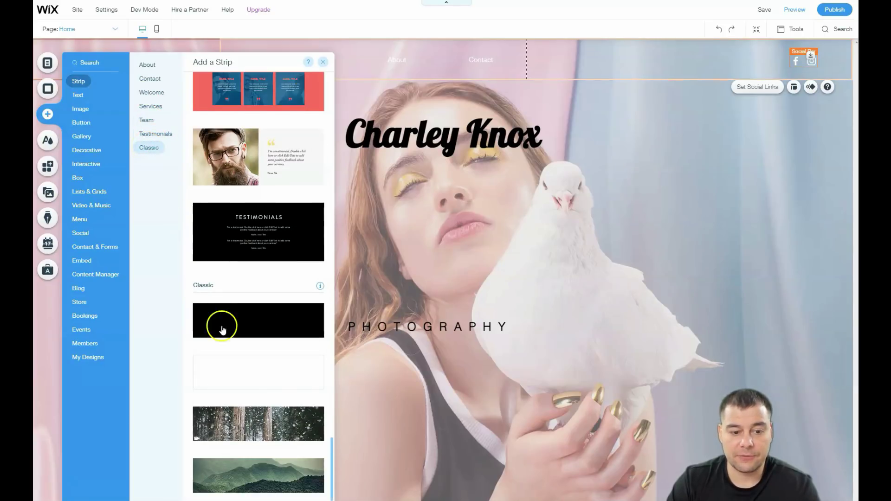
{"action": "left_click_drag", "start_coordinate": [248, 383], "coordinate": [489, 492]}
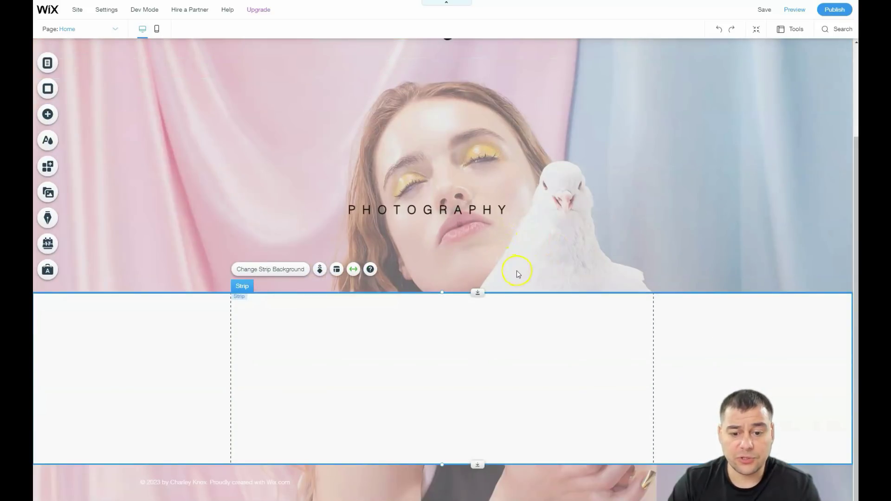
Make the new white strip taller by extending its lower edge downwards
{"action": "scroll", "coordinate": [513, 284], "scroll_direction": "up", "scroll_amount": 3}
{"action": "scroll", "coordinate": [514, 285], "scroll_direction": "down", "scroll_amount": 3}
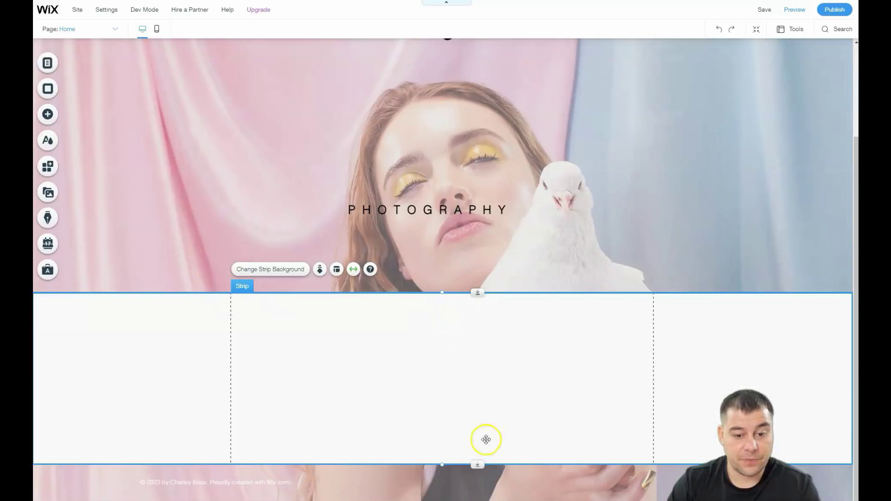
{"action": "left_click_drag", "start_coordinate": [441, 465], "coordinate": [436, 500]}
{"action": "scroll", "coordinate": [459, 386], "scroll_direction": "down", "scroll_amount": 1}
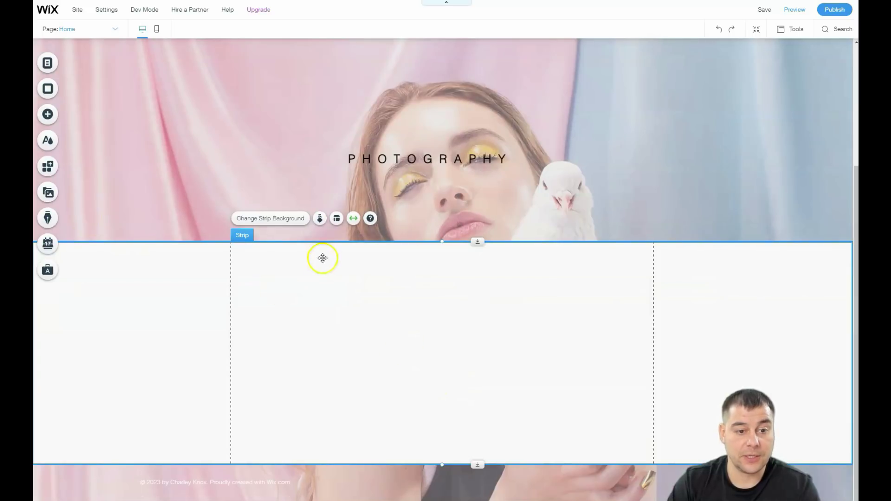
Add the HUGE TITLE text design to the upper middle of the white strip
{"action": "scroll", "coordinate": [479, 305], "scroll_direction": "up", "scroll_amount": 2}
{"action": "scroll", "coordinate": [480, 305], "scroll_direction": "up", "scroll_amount": 1}
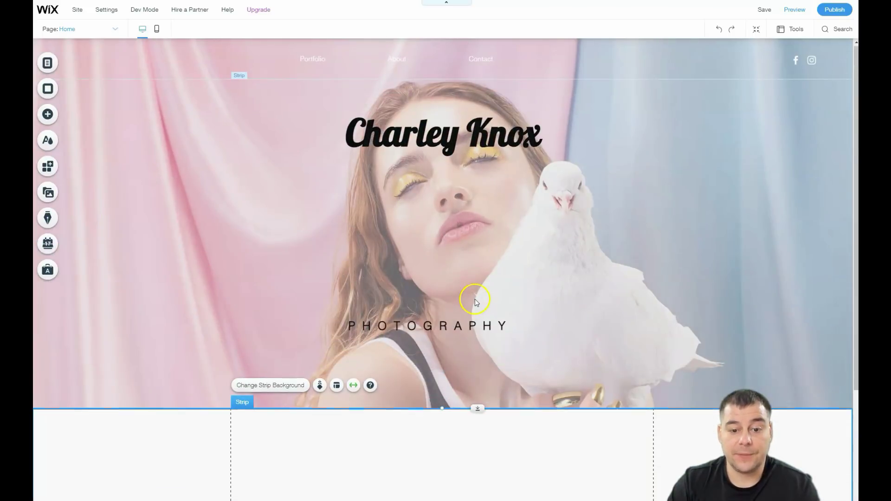
{"action": "scroll", "coordinate": [473, 298], "scroll_direction": "down", "scroll_amount": 3}
{"action": "left_click", "coordinate": [49, 114]}
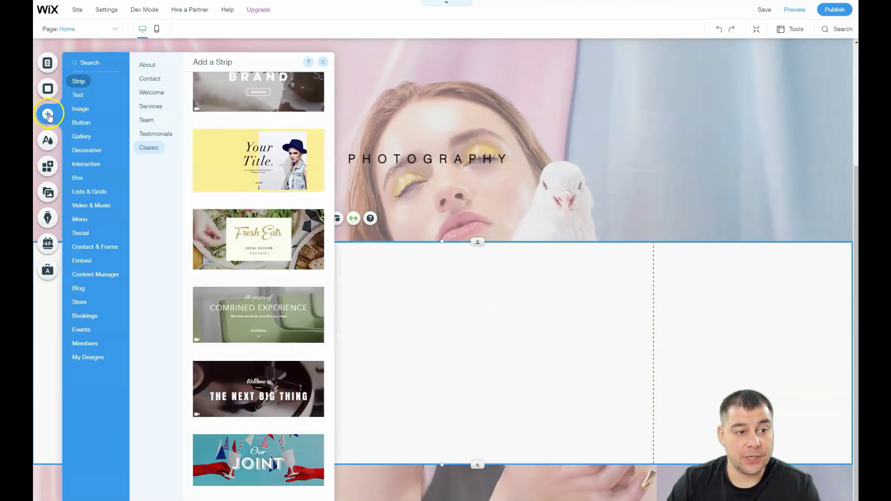
{"action": "left_click", "coordinate": [150, 79]}
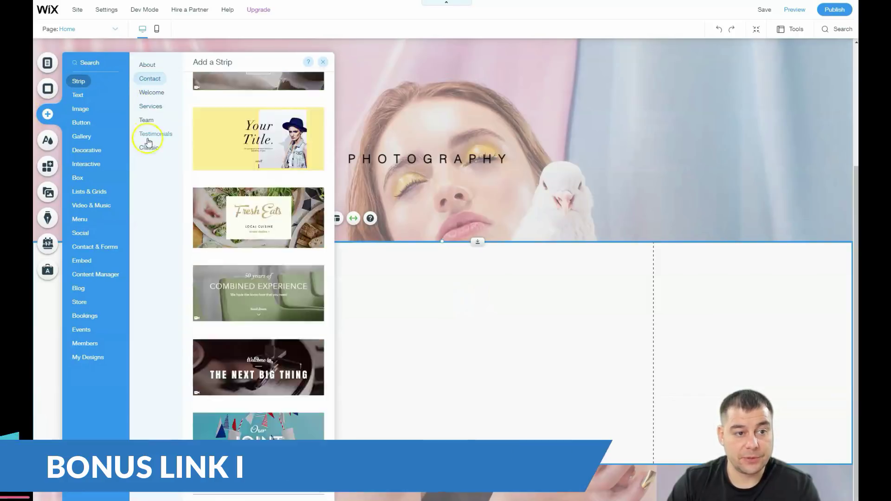
{"action": "left_click", "coordinate": [76, 95]}
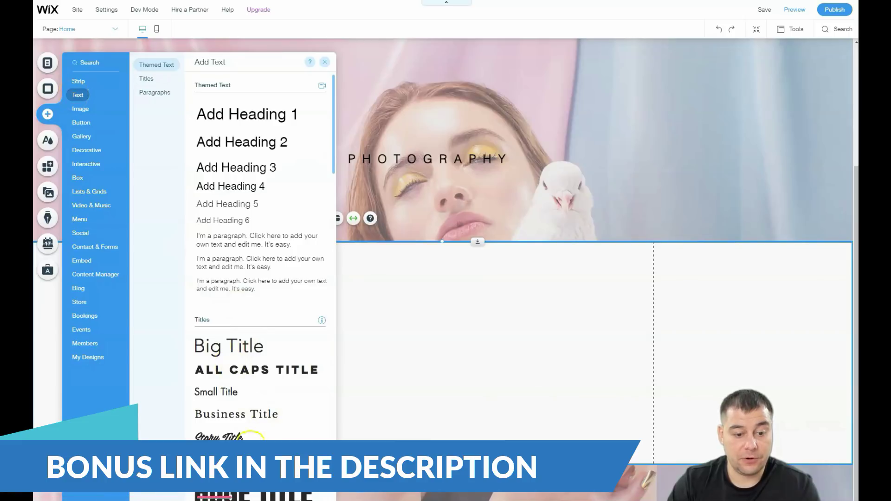
{"action": "scroll", "coordinate": [235, 328], "scroll_direction": "down", "scroll_amount": 4}
{"action": "left_click_drag", "start_coordinate": [235, 325], "coordinate": [429, 293]}
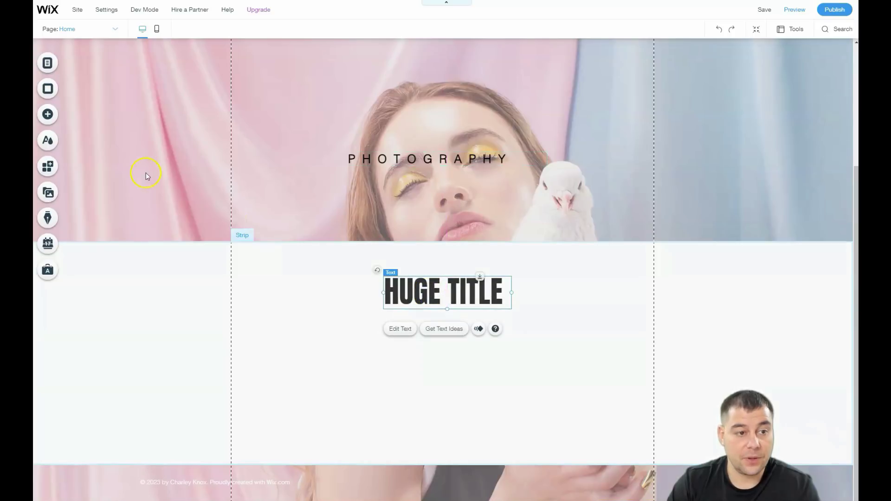
Add a single YouTube video player to the strip and centre it beneath HUGE TITLE
{"action": "left_click", "coordinate": [47, 114]}
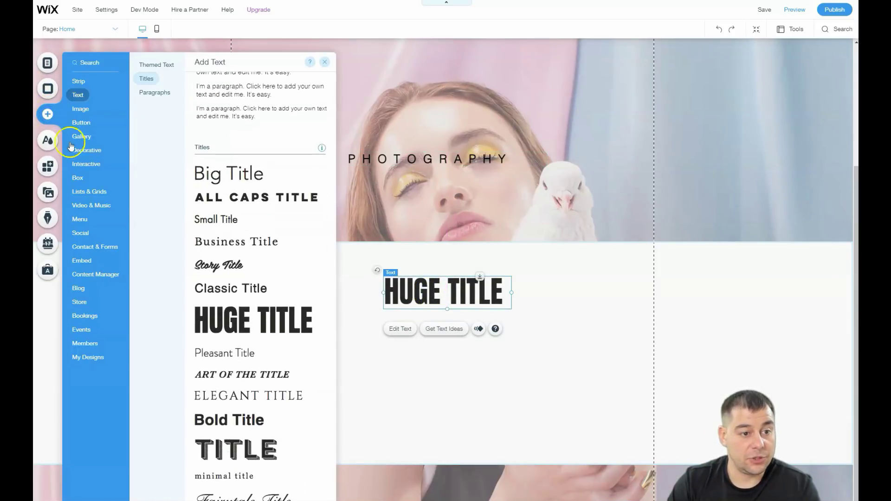
{"action": "left_click", "coordinate": [93, 205]}
{"action": "left_click_drag", "start_coordinate": [233, 203], "coordinate": [418, 351]}
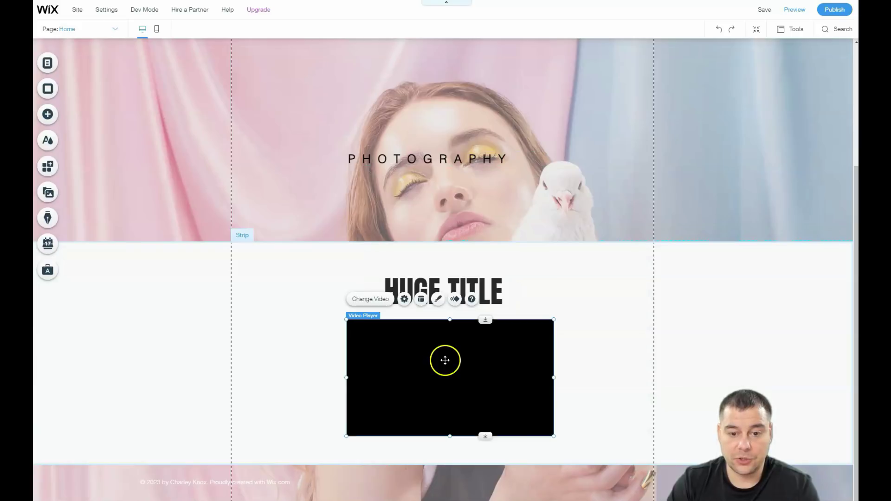
{"action": "left_click_drag", "start_coordinate": [443, 355], "coordinate": [439, 355]}
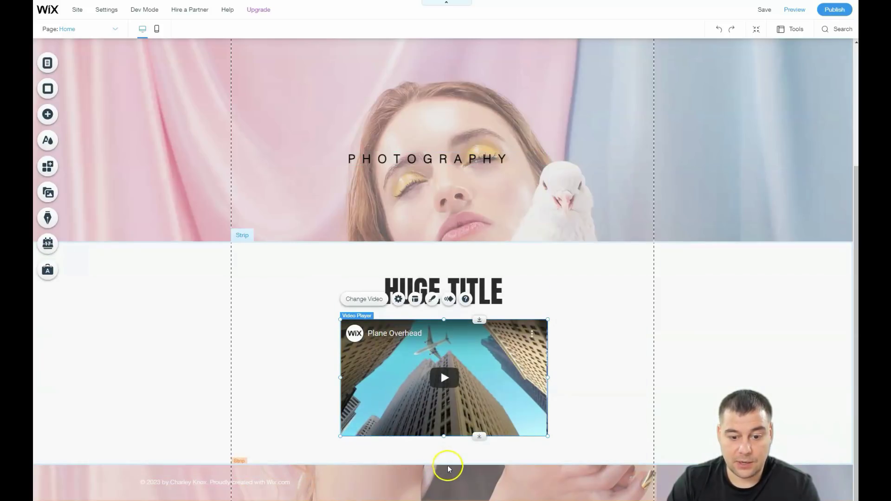
Extend the white strip's lower edge downwards to a height of about 642 px
{"action": "left_click", "coordinate": [326, 392]}
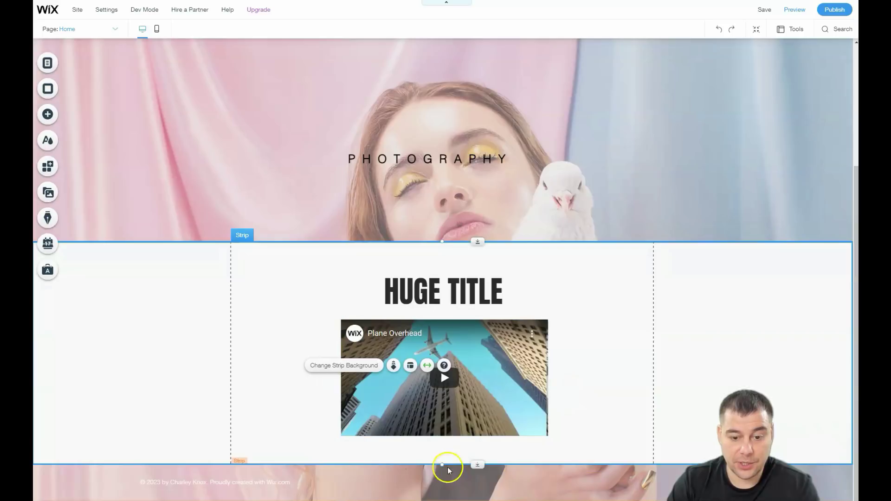
{"action": "left_click_drag", "start_coordinate": [443, 464], "coordinate": [443, 500]}
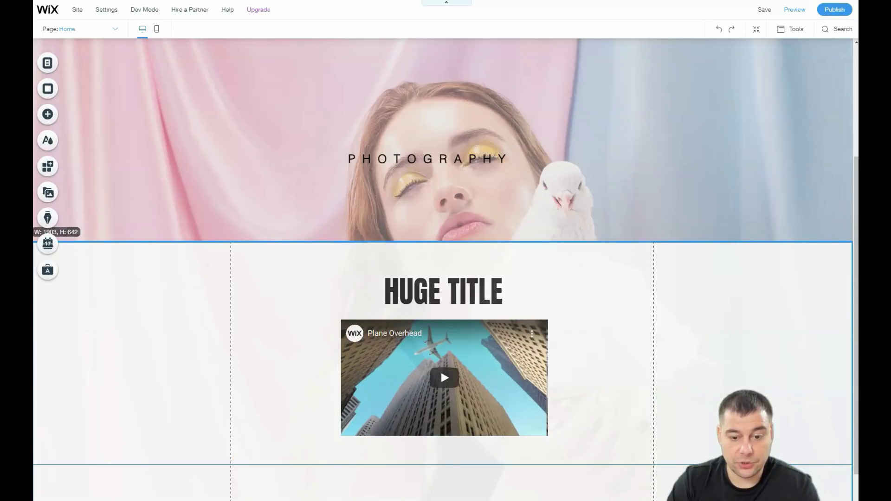
{"action": "scroll", "coordinate": [641, 350], "scroll_direction": "down", "scroll_amount": 1}
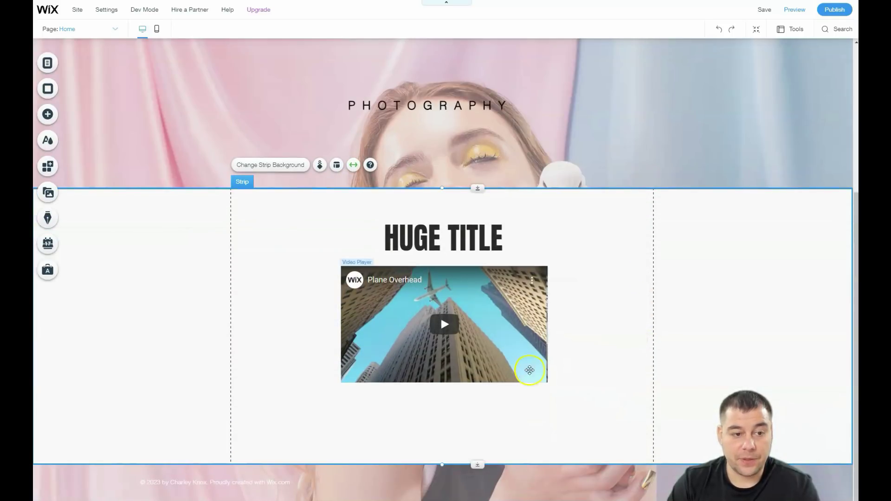
Add the first themed button to the strip, centred below the video, and select the strip
{"action": "left_click", "coordinate": [48, 114]}
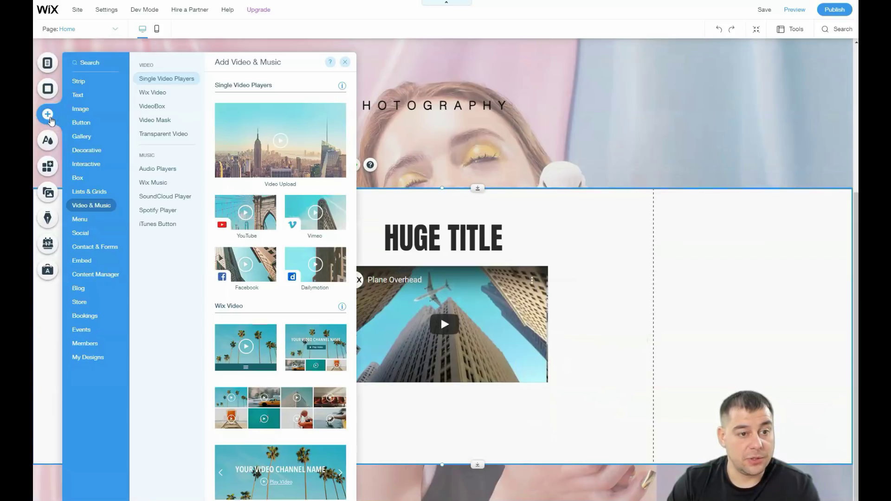
{"action": "left_click", "coordinate": [81, 122]}
{"action": "left_click_drag", "start_coordinate": [242, 111], "coordinate": [453, 422]}
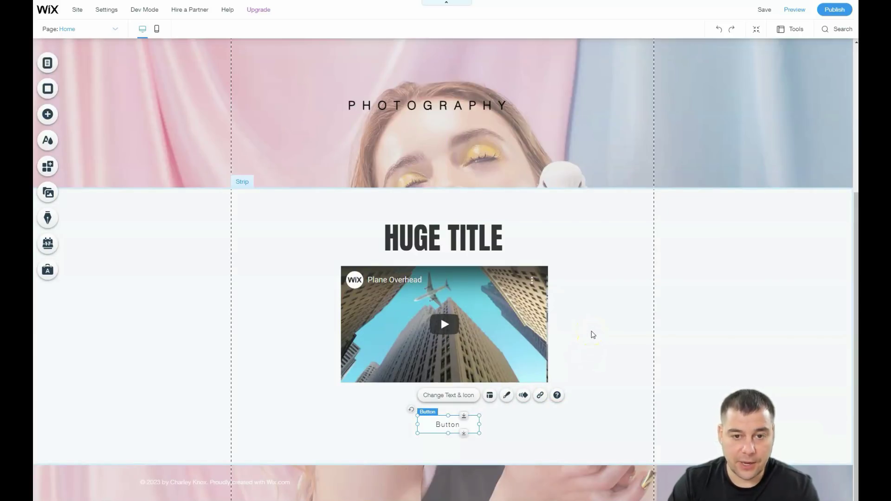
{"action": "left_click", "coordinate": [195, 256]}
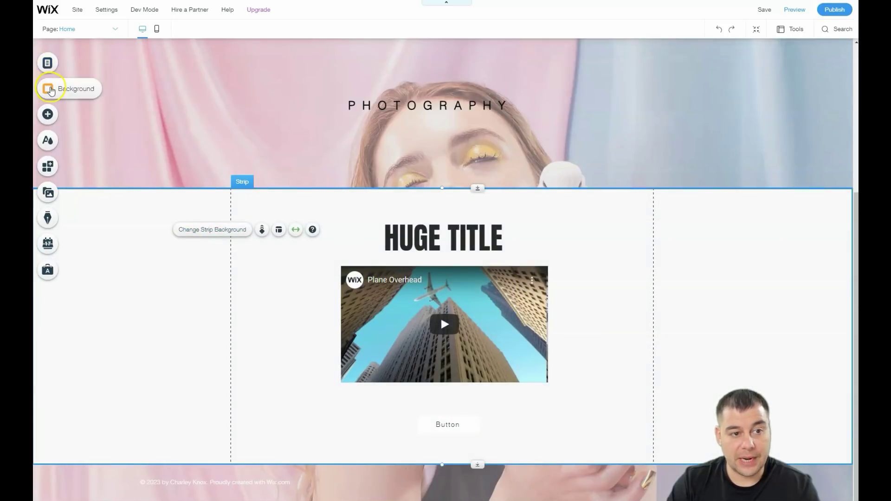
{"action": "scroll", "coordinate": [293, 160], "scroll_direction": "up", "scroll_amount": 4}
{"action": "scroll", "coordinate": [293, 160], "scroll_direction": "down", "scroll_amount": 2}
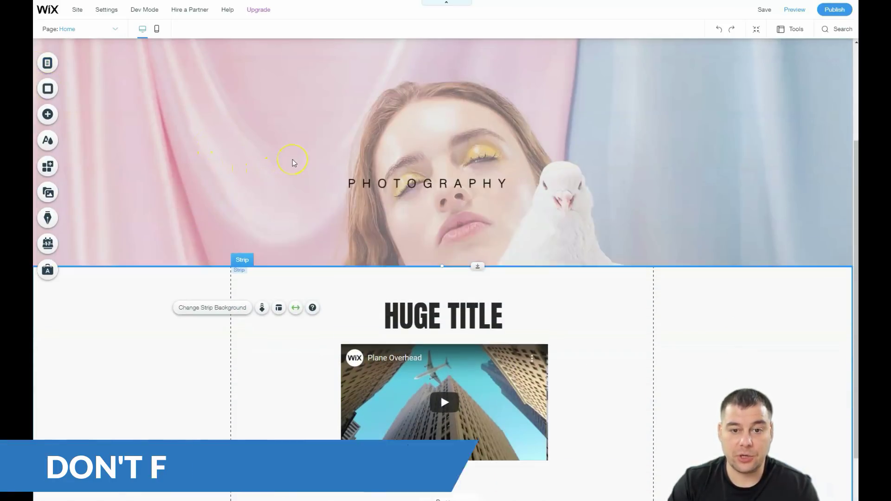
{"action": "scroll", "coordinate": [292, 159], "scroll_direction": "down", "scroll_amount": 2}
{"action": "scroll", "coordinate": [299, 191], "scroll_direction": "up", "scroll_amount": 5}
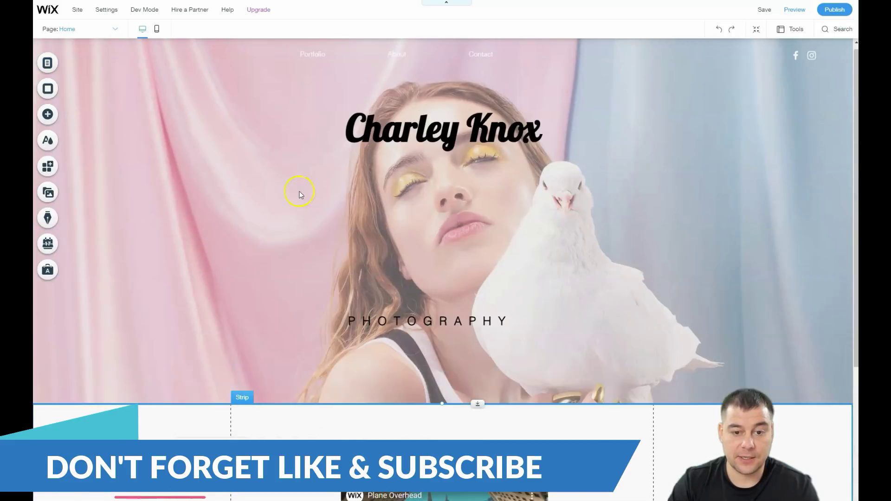
{"action": "scroll", "coordinate": [299, 191], "scroll_direction": "down", "scroll_amount": 5}
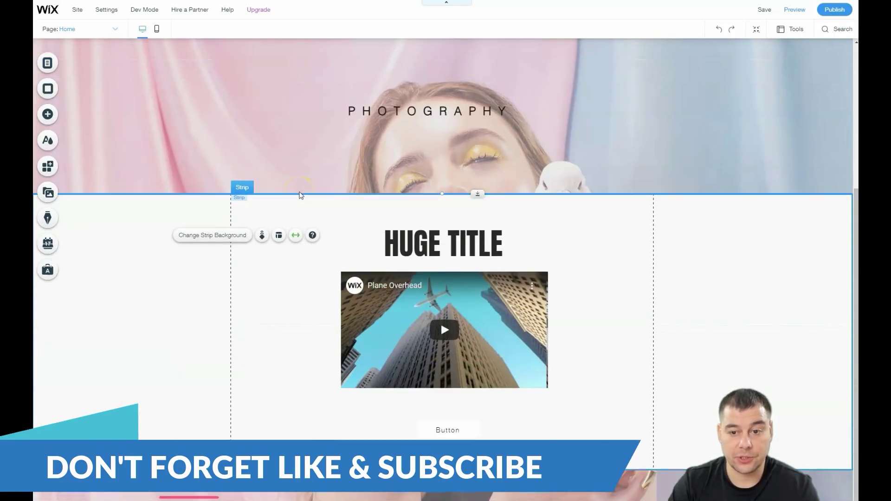
Set the strip's background to the custom pink colour #E8C5C5 and move HUGE TITLE slightly upwards
{"action": "left_click", "coordinate": [203, 232]}
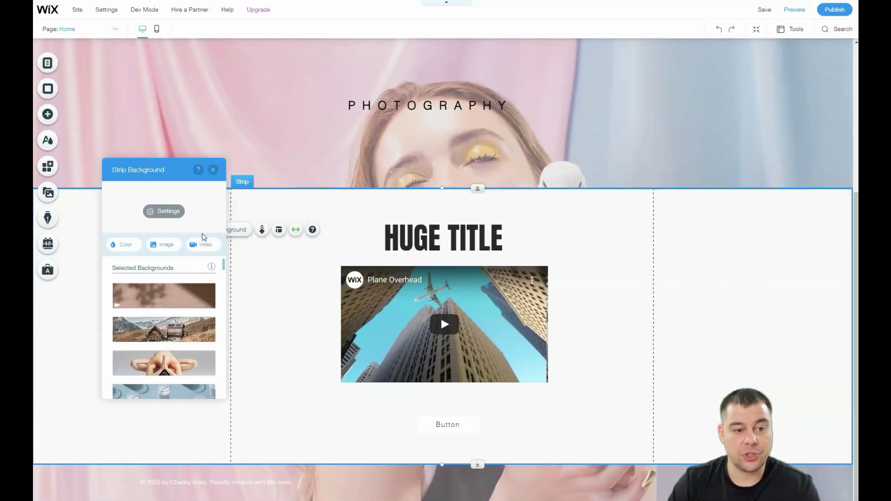
{"action": "left_click", "coordinate": [126, 249]}
{"action": "left_click", "coordinate": [161, 291]}
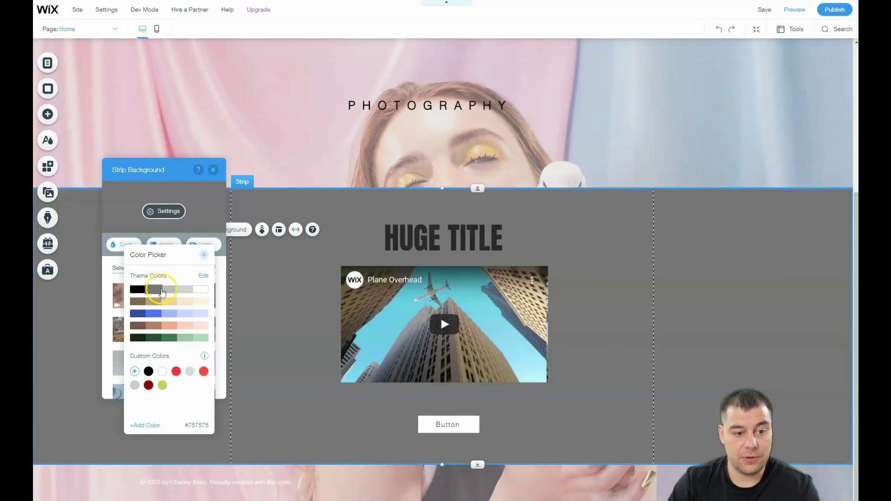
{"action": "left_click", "coordinate": [169, 290]}
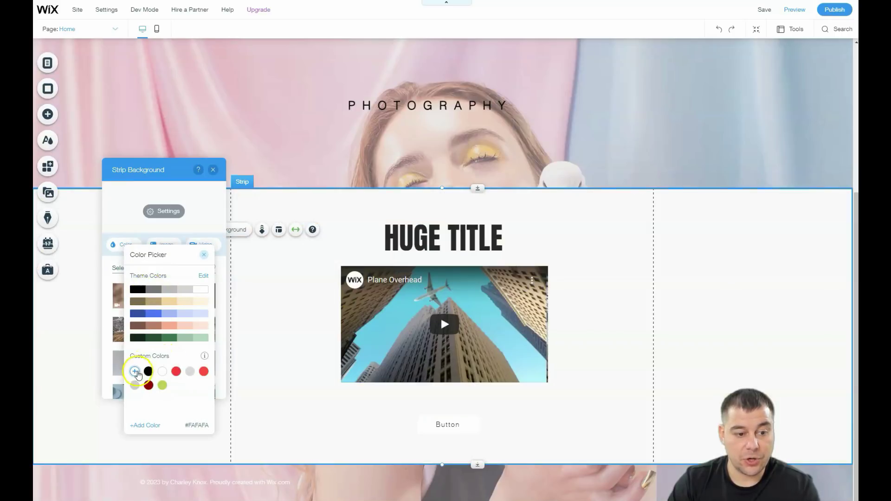
{"action": "left_click", "coordinate": [136, 372]}
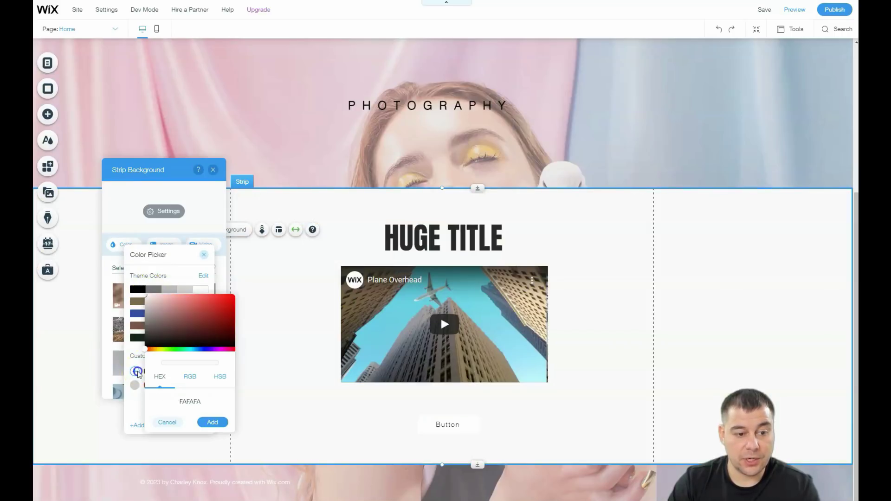
{"action": "left_click_drag", "start_coordinate": [150, 352], "coordinate": [144, 351]}
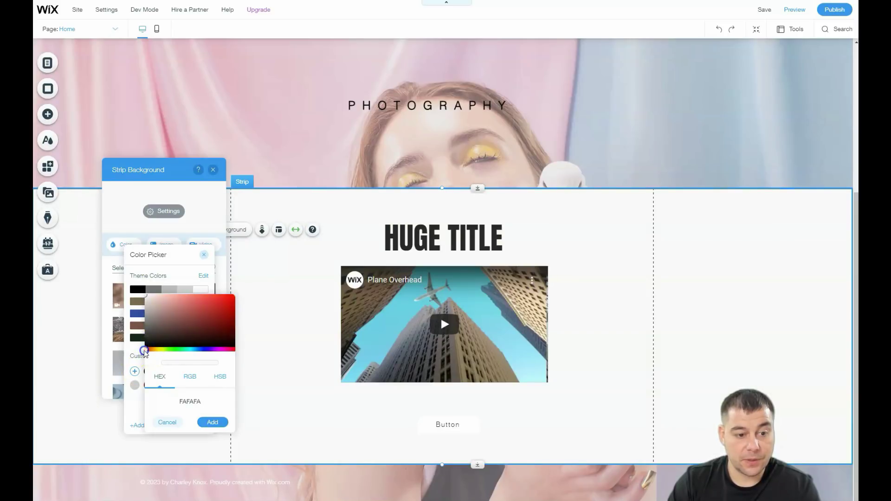
{"action": "left_click", "coordinate": [159, 299]}
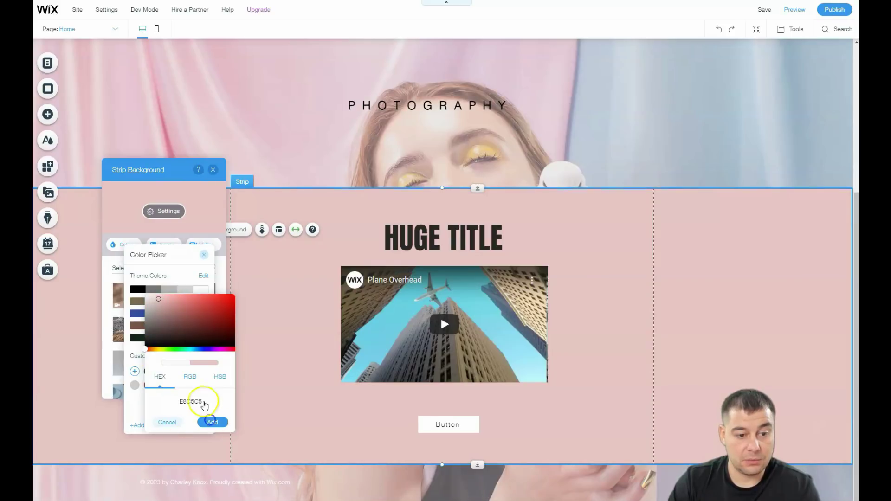
{"action": "left_click", "coordinate": [212, 422]}
{"action": "left_click", "coordinate": [213, 172]}
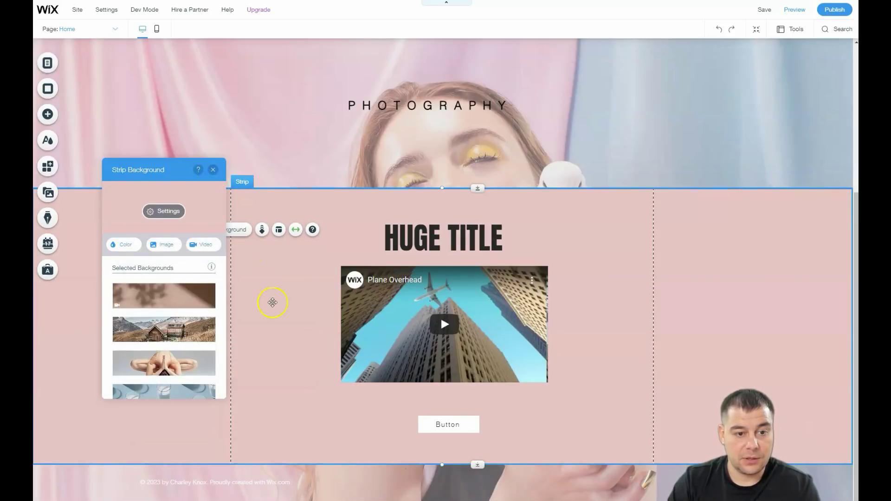
{"action": "left_click", "coordinate": [213, 172]}
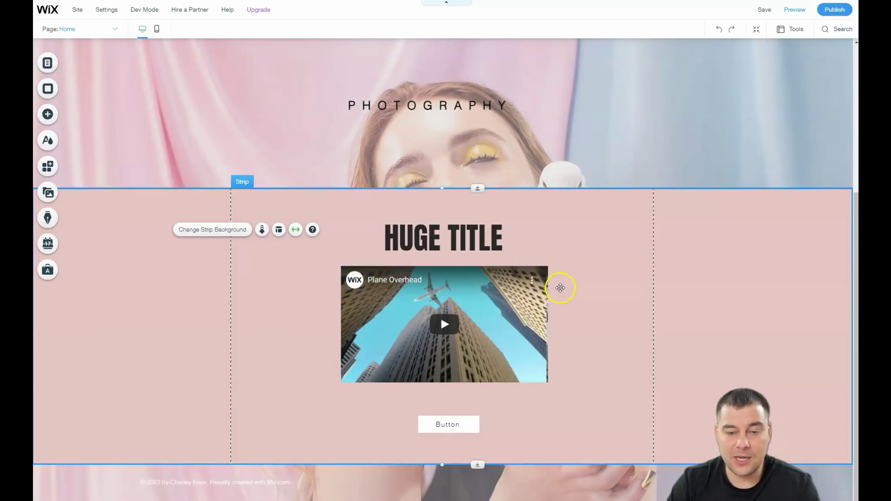
{"action": "left_click_drag", "start_coordinate": [453, 239], "coordinate": [438, 229]}
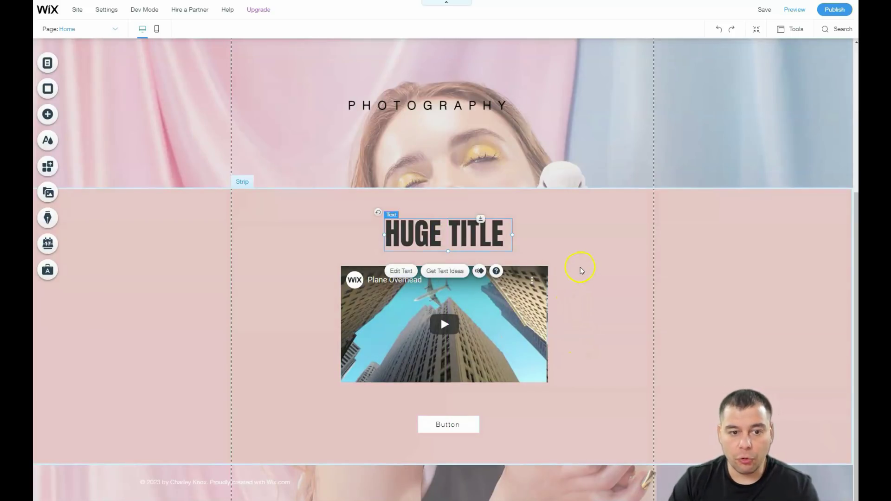
Examine the header strip's two columns, try adding a third column, and undo the addition
{"action": "scroll", "coordinate": [591, 264], "scroll_direction": "up", "scroll_amount": 5}
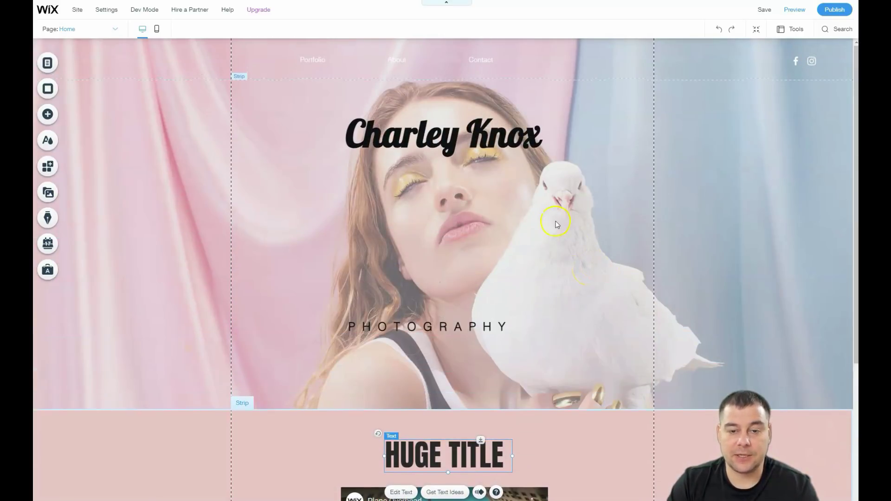
{"action": "left_click", "coordinate": [263, 68]}
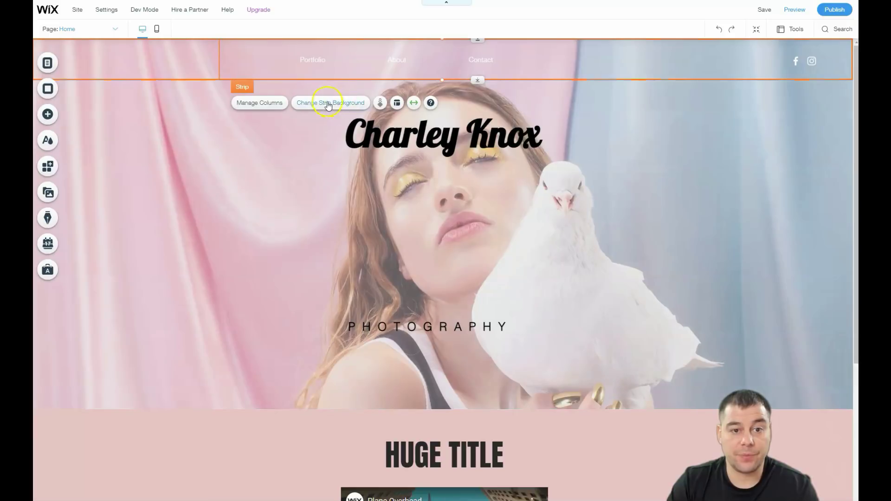
{"action": "left_click", "coordinate": [262, 106]}
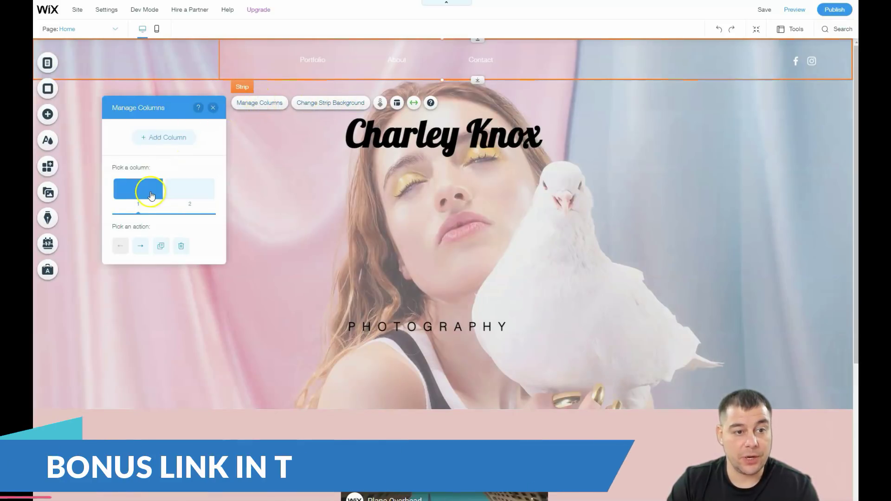
{"action": "left_click", "coordinate": [186, 189]}
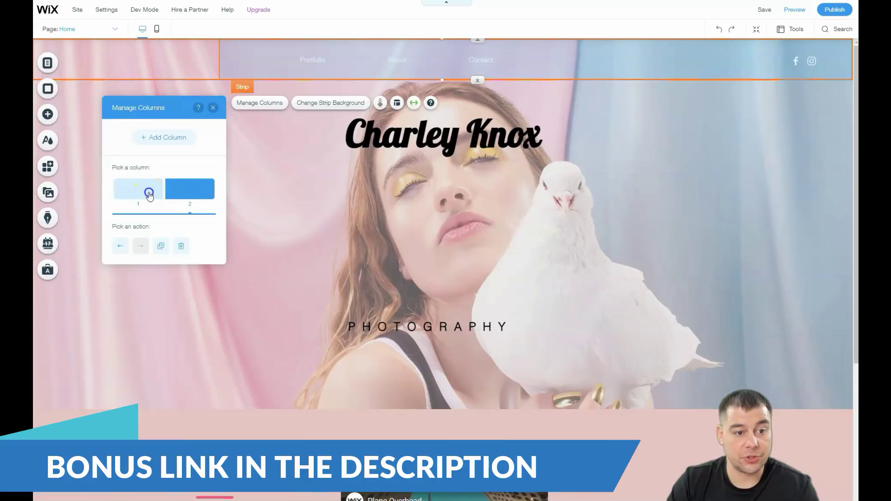
{"action": "left_click", "coordinate": [149, 194]}
{"action": "left_click", "coordinate": [167, 138]}
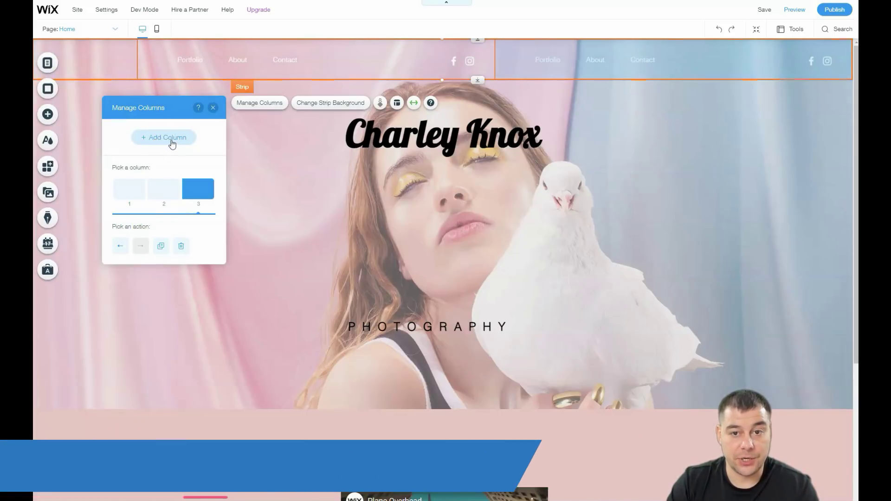
{"action": "left_click", "coordinate": [719, 29]}
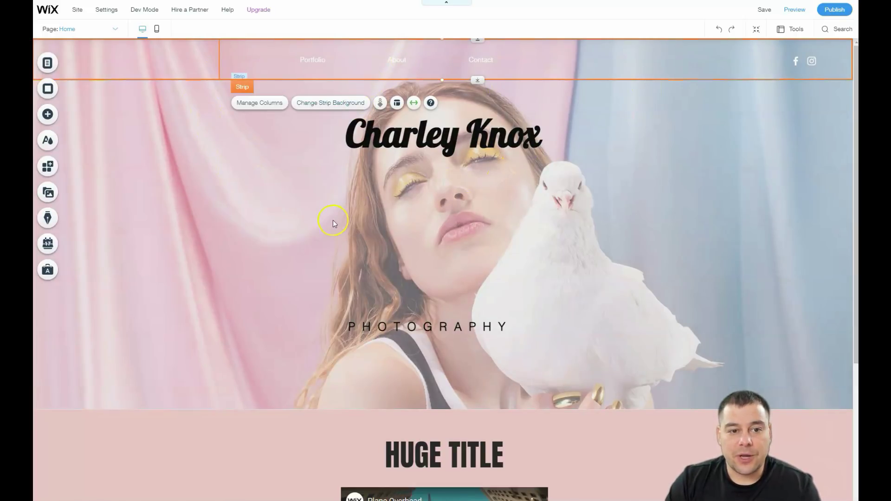
Add a social bar of grey circular icons to the second column of the footer strip
{"action": "scroll", "coordinate": [332, 220], "scroll_direction": "down", "scroll_amount": 5}
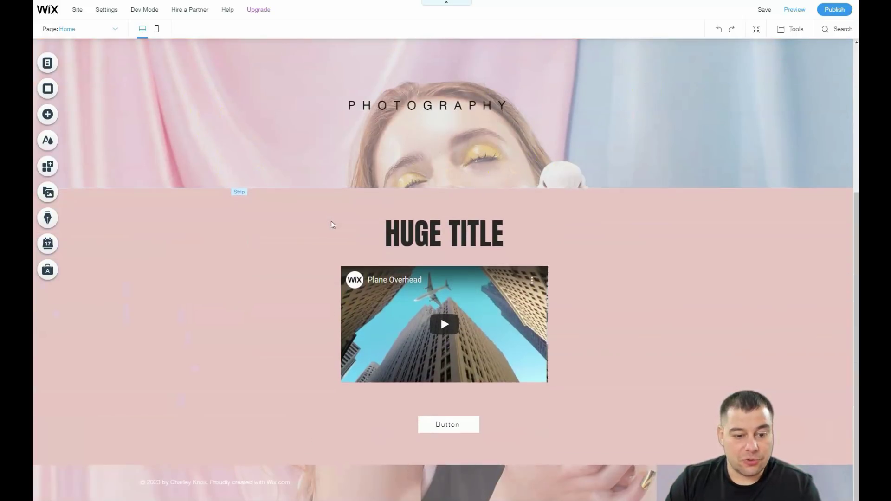
{"action": "left_click", "coordinate": [287, 478]}
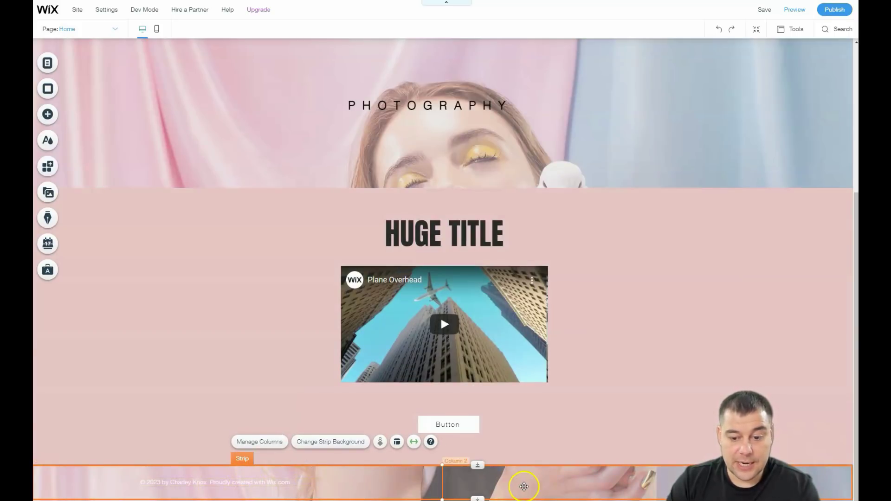
{"action": "left_click", "coordinate": [49, 124]}
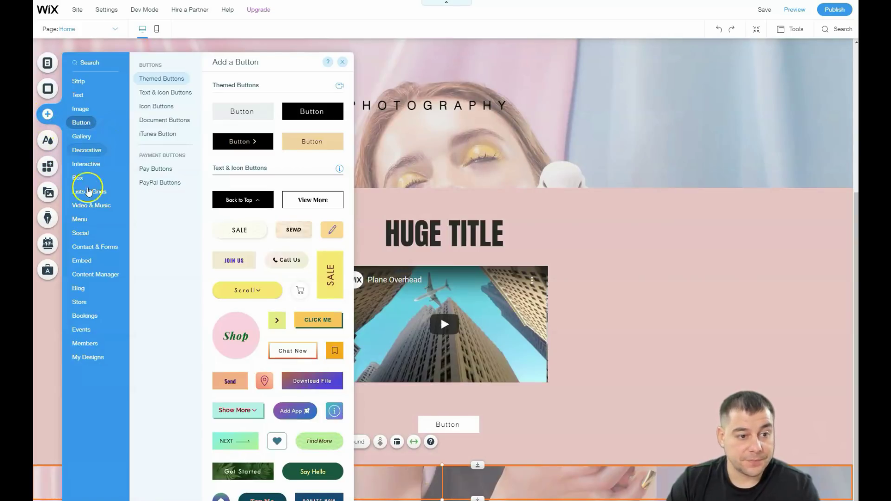
{"action": "left_click_drag", "start_coordinate": [246, 194], "coordinate": [534, 485]}
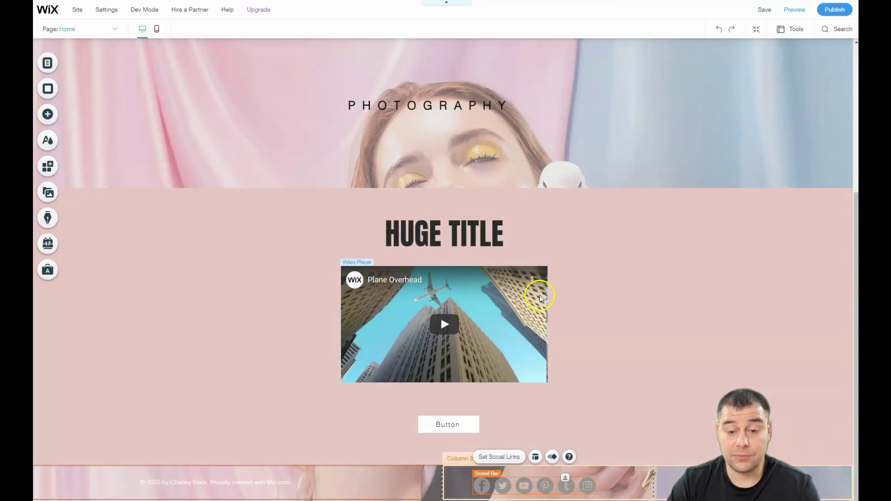
Preview the featured color themes for the site and close the site colors without switching from the current theme
{"action": "scroll", "coordinate": [525, 288], "scroll_direction": "up", "scroll_amount": 5}
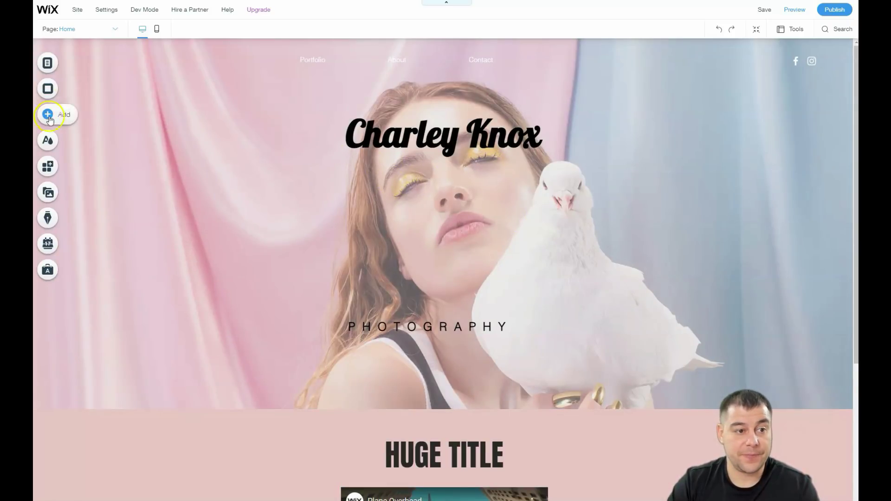
{"action": "left_click", "coordinate": [46, 139]}
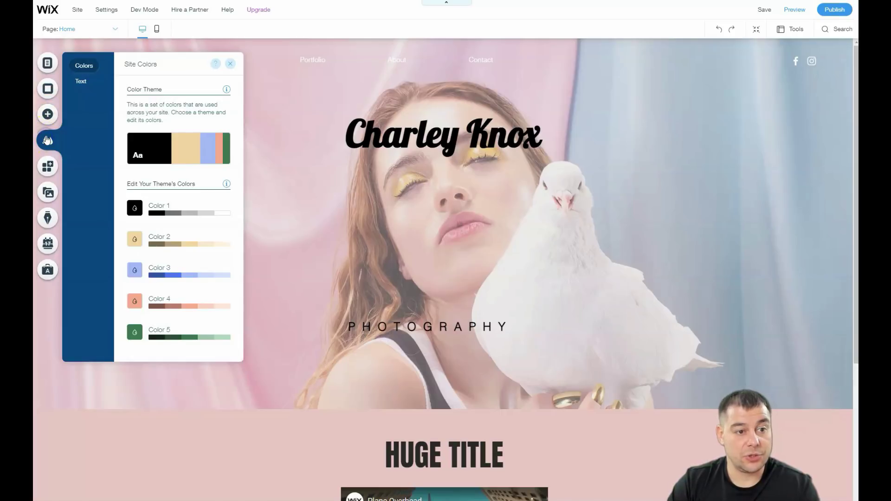
{"action": "left_click", "coordinate": [176, 147]}
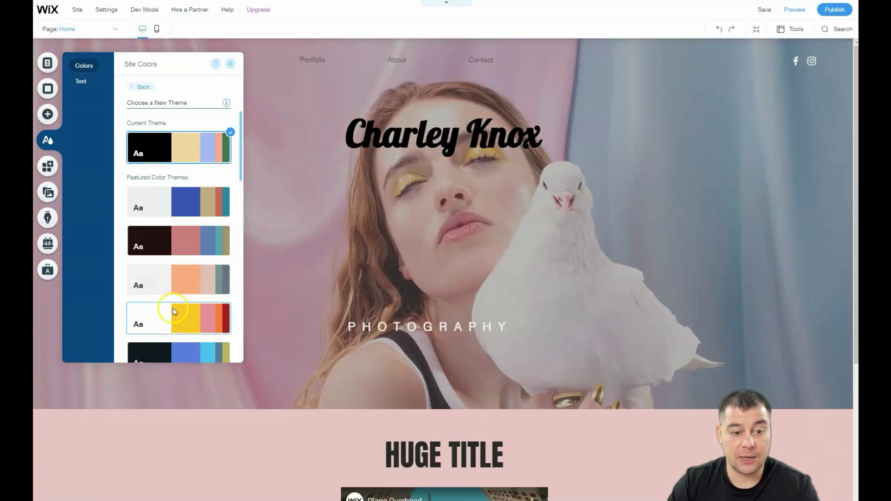
{"action": "scroll", "coordinate": [168, 260], "scroll_direction": "down", "scroll_amount": 3}
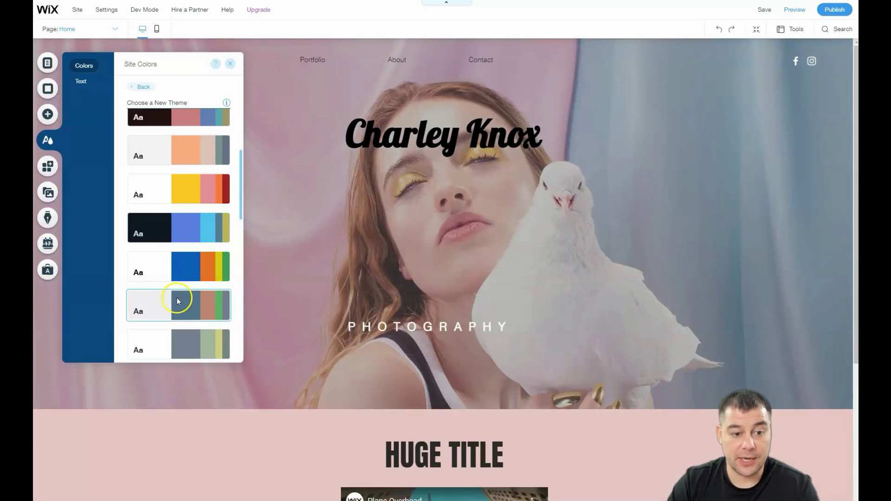
{"action": "scroll", "coordinate": [178, 297], "scroll_direction": "down", "scroll_amount": 2}
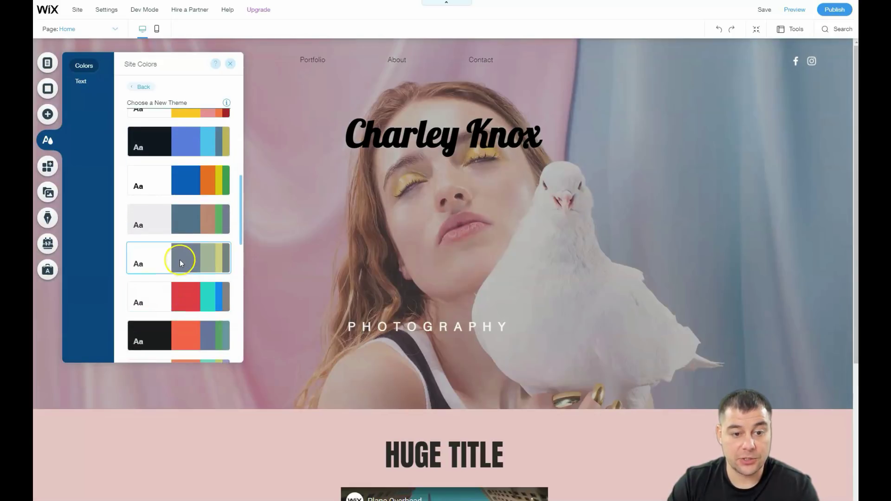
{"action": "left_click", "coordinate": [180, 332]}
{"action": "scroll", "coordinate": [181, 332], "scroll_direction": "down", "scroll_amount": 3}
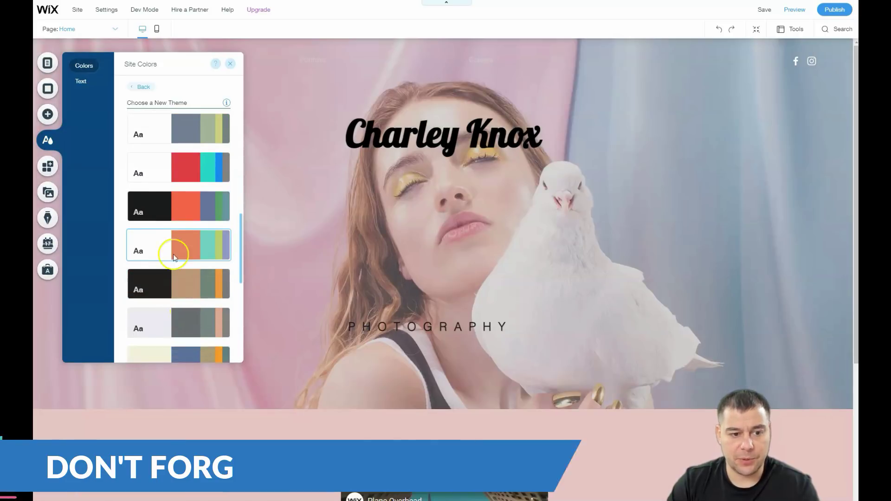
{"action": "left_click", "coordinate": [174, 257]}
{"action": "left_click", "coordinate": [168, 278]}
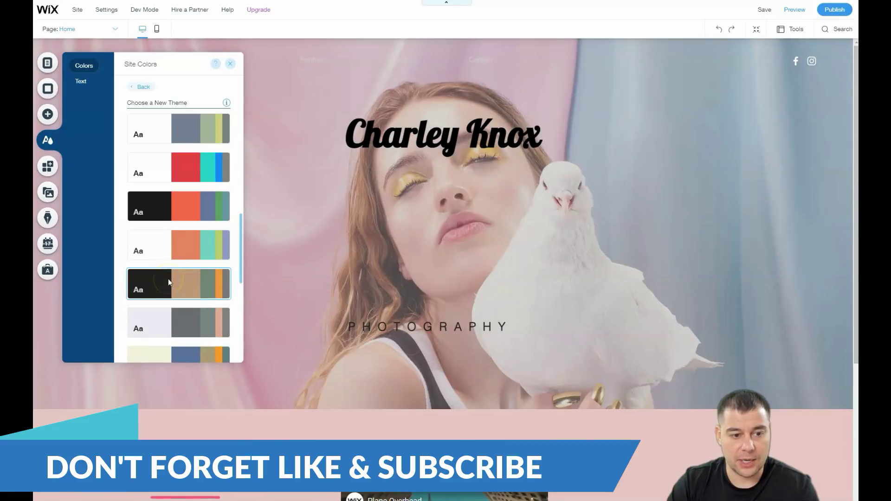
{"action": "scroll", "coordinate": [168, 279], "scroll_direction": "down", "scroll_amount": 3}
{"action": "left_click", "coordinate": [168, 198]}
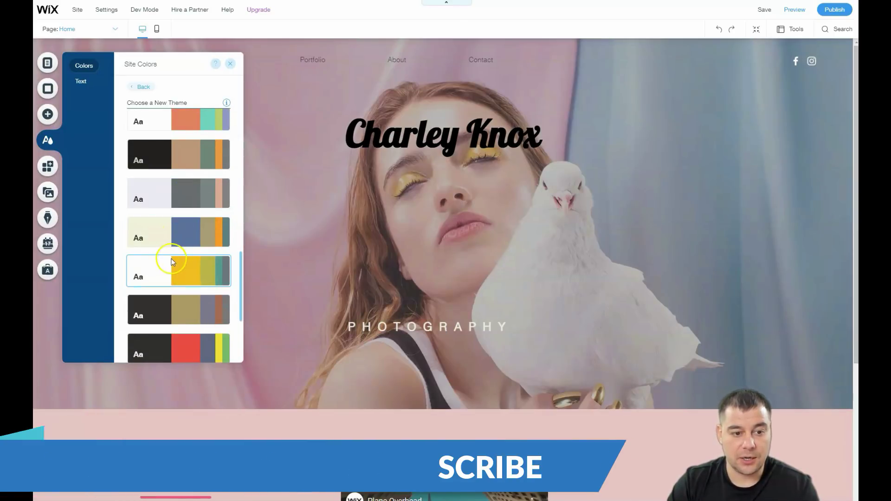
{"action": "left_click", "coordinate": [175, 310]}
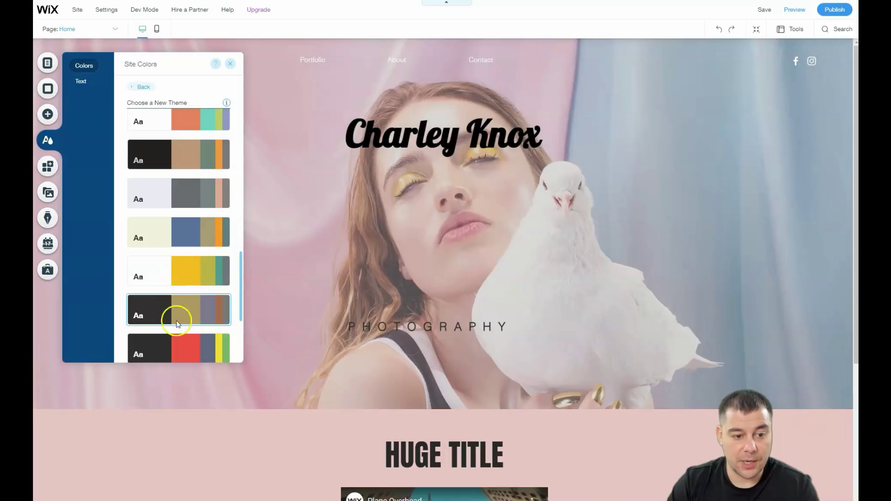
{"action": "scroll", "coordinate": [177, 344], "scroll_direction": "down", "scroll_amount": 3}
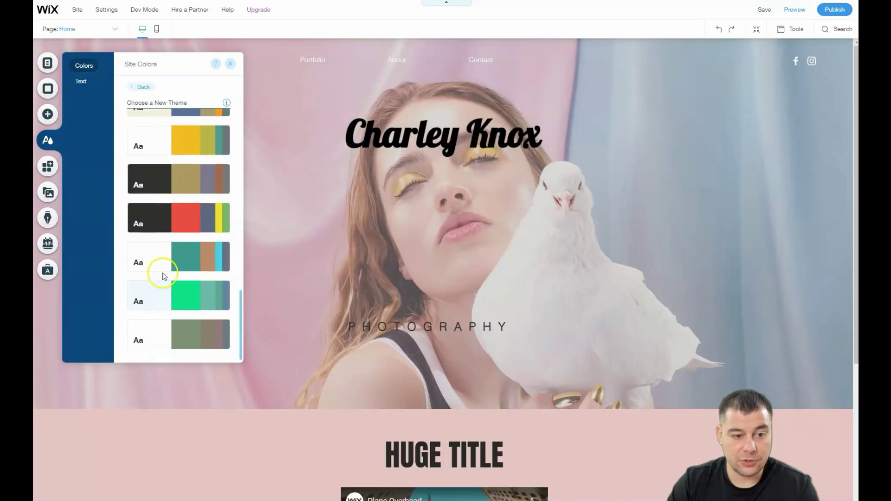
{"action": "left_click", "coordinate": [163, 269]}
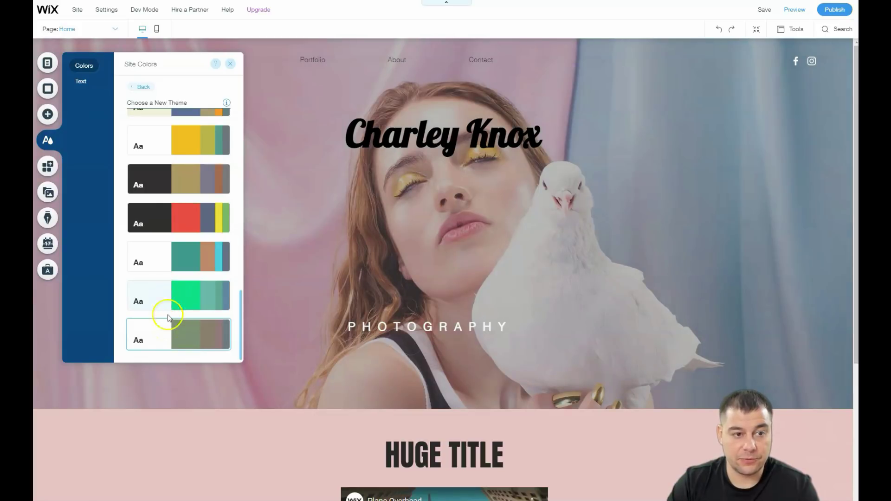
{"action": "left_click", "coordinate": [188, 123]}
{"action": "scroll", "coordinate": [187, 122], "scroll_direction": "up", "scroll_amount": 5}
{"action": "left_click", "coordinate": [231, 65]}
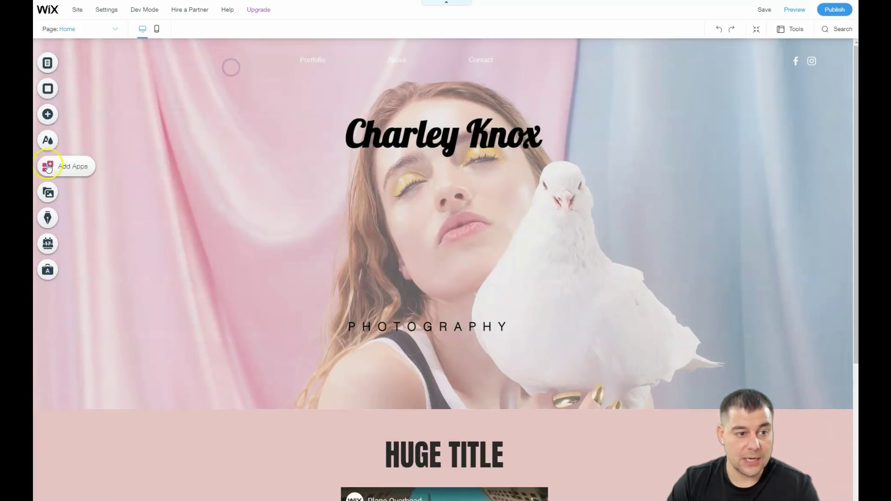
Browse the Marketing category of the Wix App Market and close the market
{"action": "left_click", "coordinate": [48, 166]}
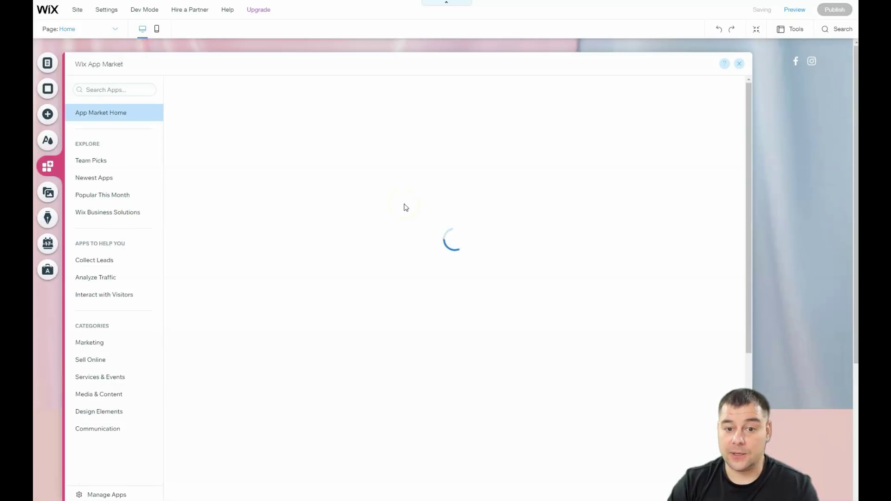
{"action": "left_click", "coordinate": [95, 345]}
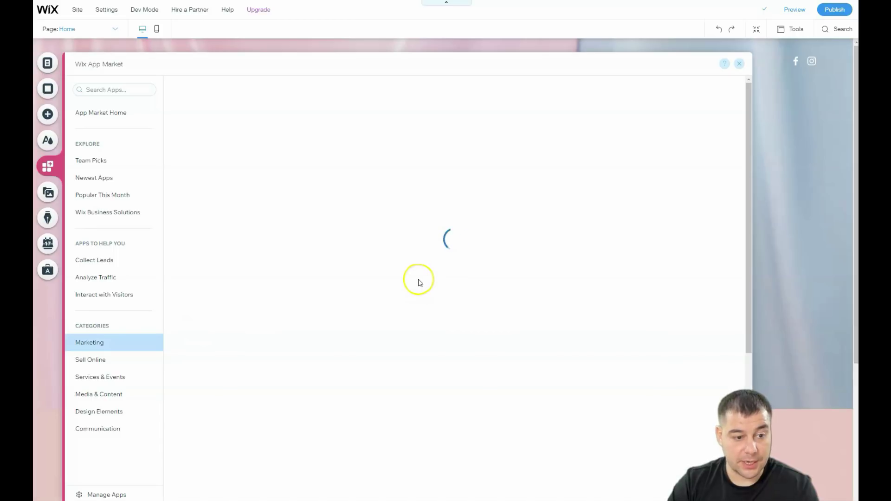
{"action": "scroll", "coordinate": [421, 266], "scroll_direction": "down", "scroll_amount": 3}
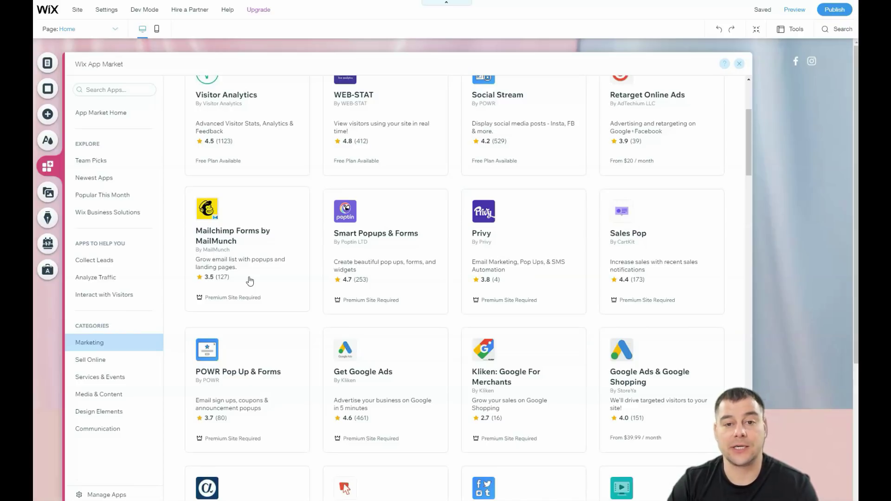
{"action": "scroll", "coordinate": [399, 226], "scroll_direction": "down", "scroll_amount": 8}
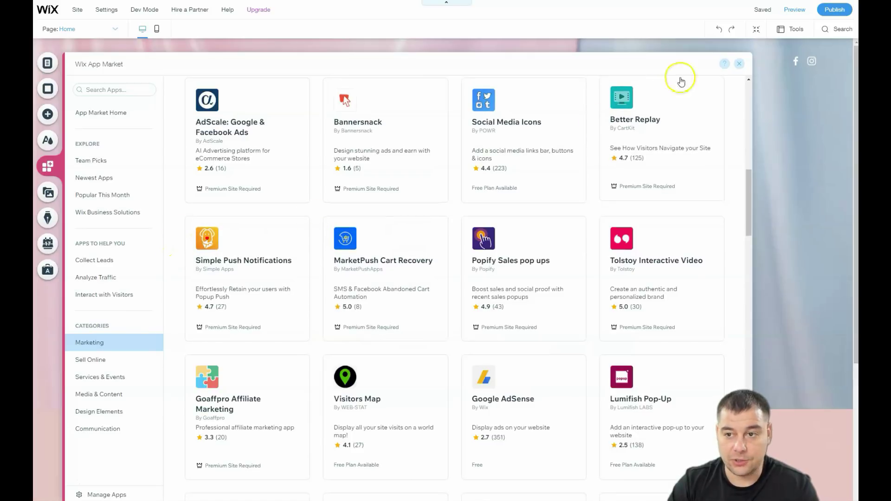
{"action": "left_click", "coordinate": [737, 68]}
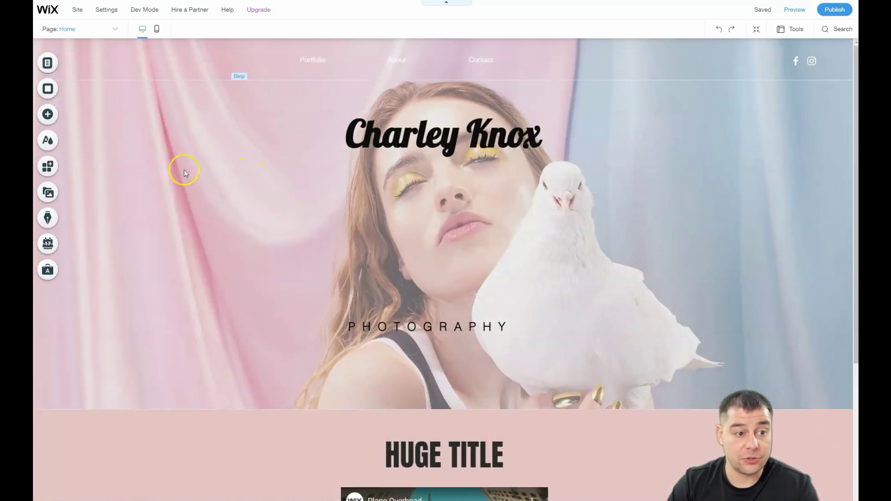
Examine the Email and Phone Number link options for the button below the video, and close the link settings without linking it
{"action": "scroll", "coordinate": [333, 230], "scroll_direction": "down", "scroll_amount": 5}
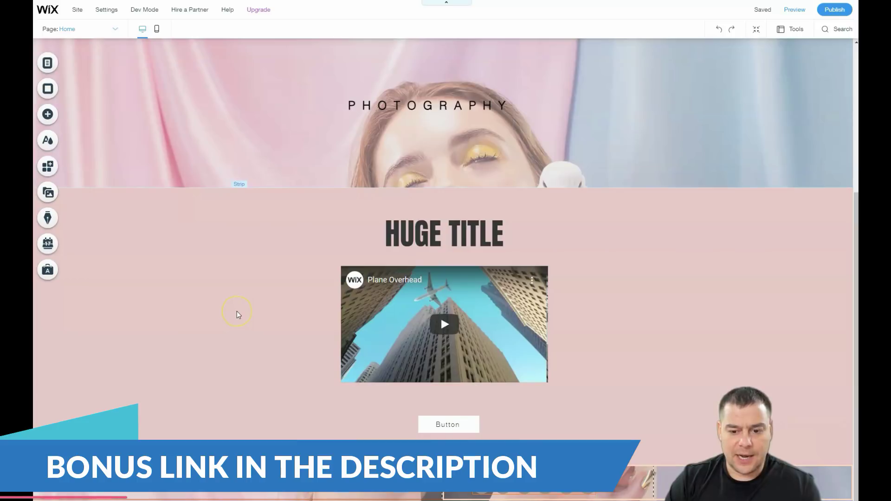
{"action": "left_click", "coordinate": [447, 426]}
{"action": "left_click", "coordinate": [540, 396]}
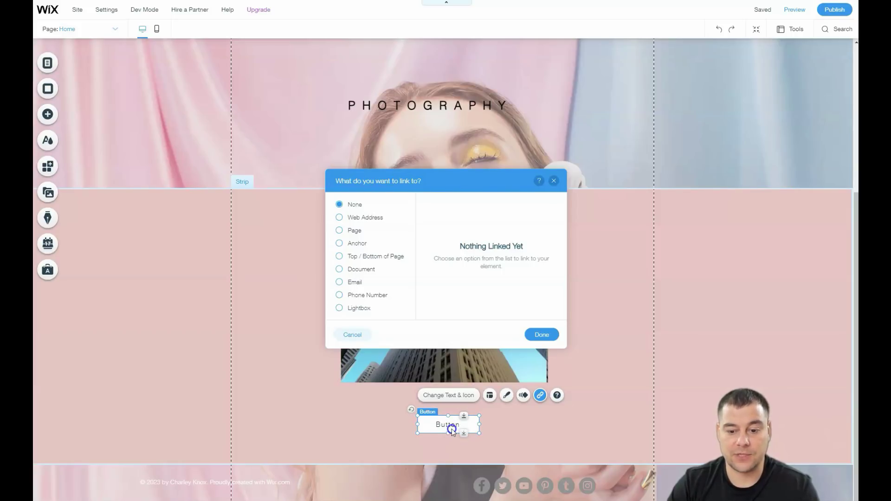
{"action": "left_click", "coordinate": [340, 283]}
{"action": "left_click", "coordinate": [339, 296]}
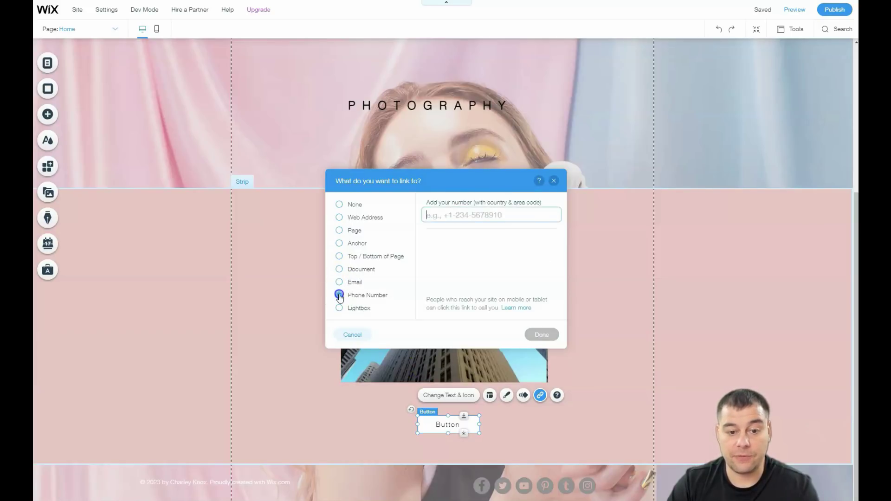
{"action": "left_click", "coordinate": [339, 283]}
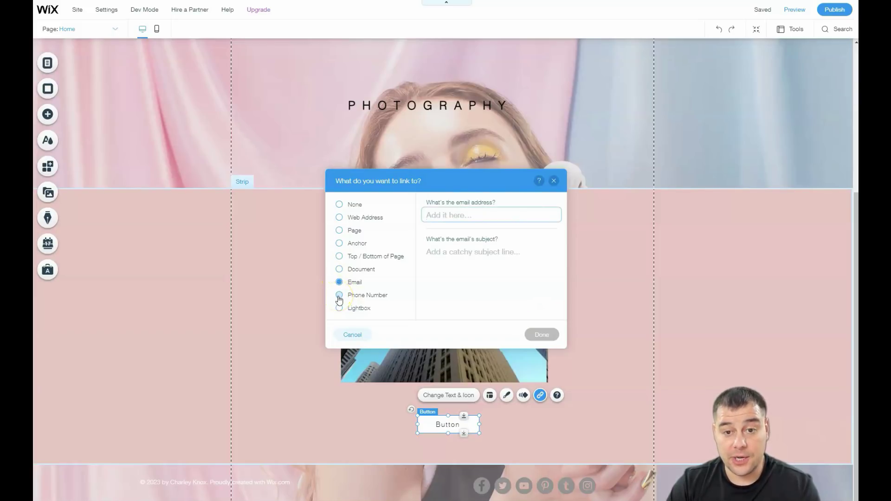
{"action": "left_click", "coordinate": [553, 181]}
{"action": "scroll", "coordinate": [461, 211], "scroll_direction": "up", "scroll_amount": 5}
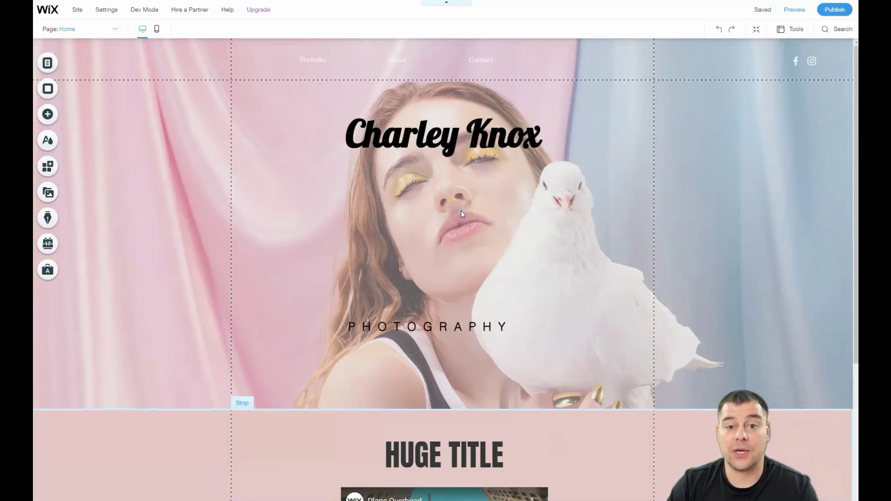